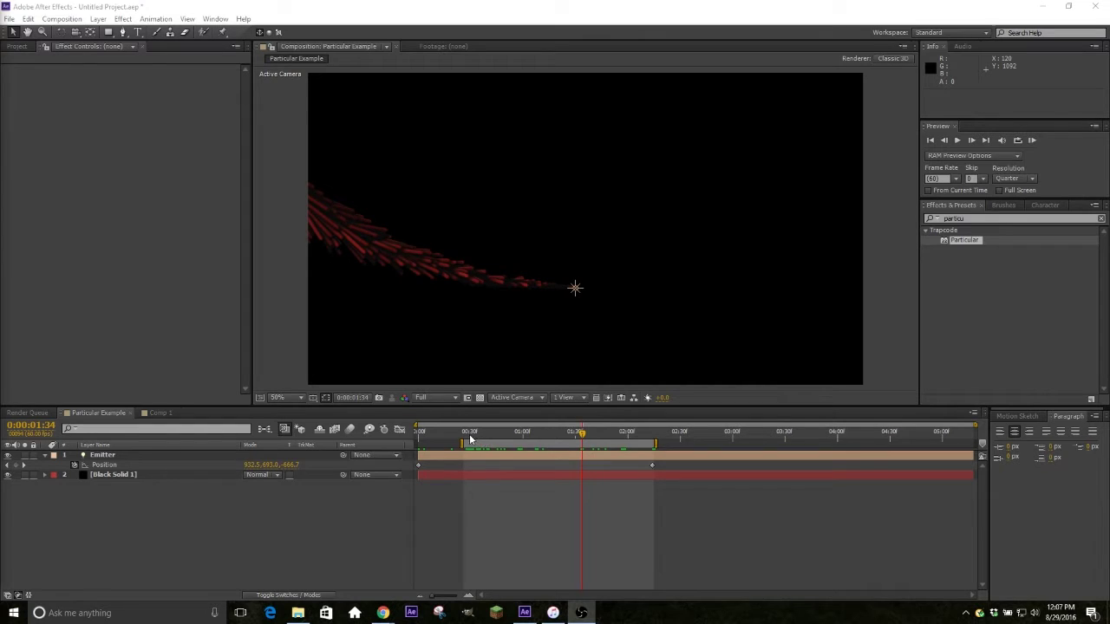
Scrub through the example particle animation and stop its preview.
{"action": "left_click_drag", "start_coordinate": [470, 440], "coordinate": [627, 459]}
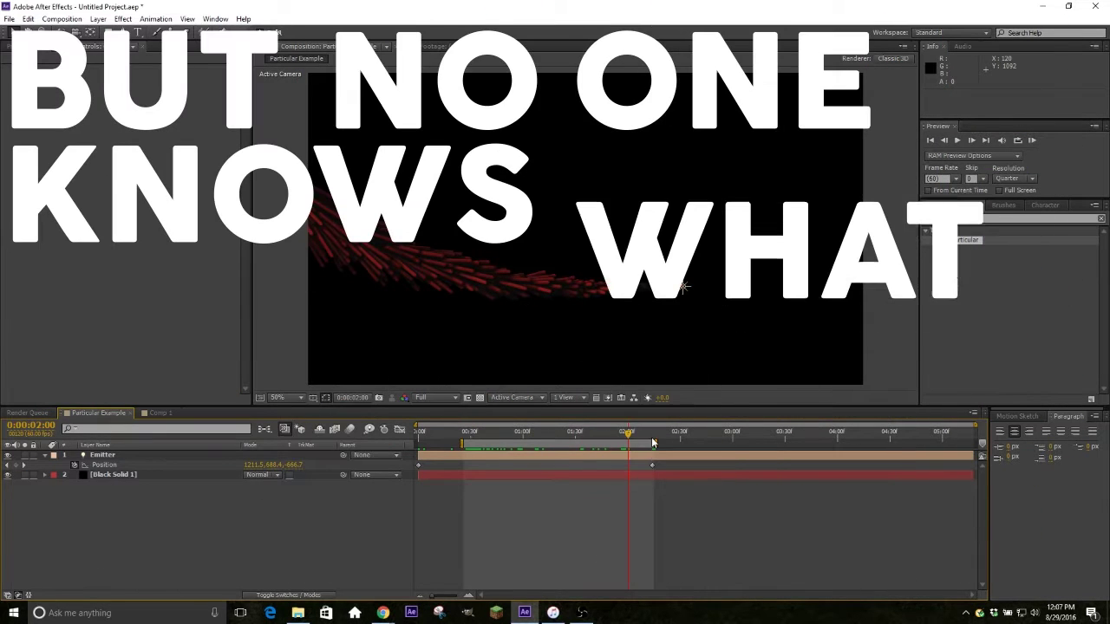
{"action": "key", "text": "Page_Up"}
{"action": "key", "text": "Page_Up"}
{"action": "key", "text": "Page_Up"}
{"action": "key", "text": "Page_Up"}
{"action": "key", "text": "Page_Up"}
{"action": "key", "text": "Page_Up"}
{"action": "key", "text": "Page_Up"}
{"action": "key", "text": "Page_Up"}
{"action": "key", "text": "Page_Up"}
{"action": "key", "text": "Page_Up"}
{"action": "key", "text": "Page_Up"}
{"action": "key", "text": "Page_Up"}
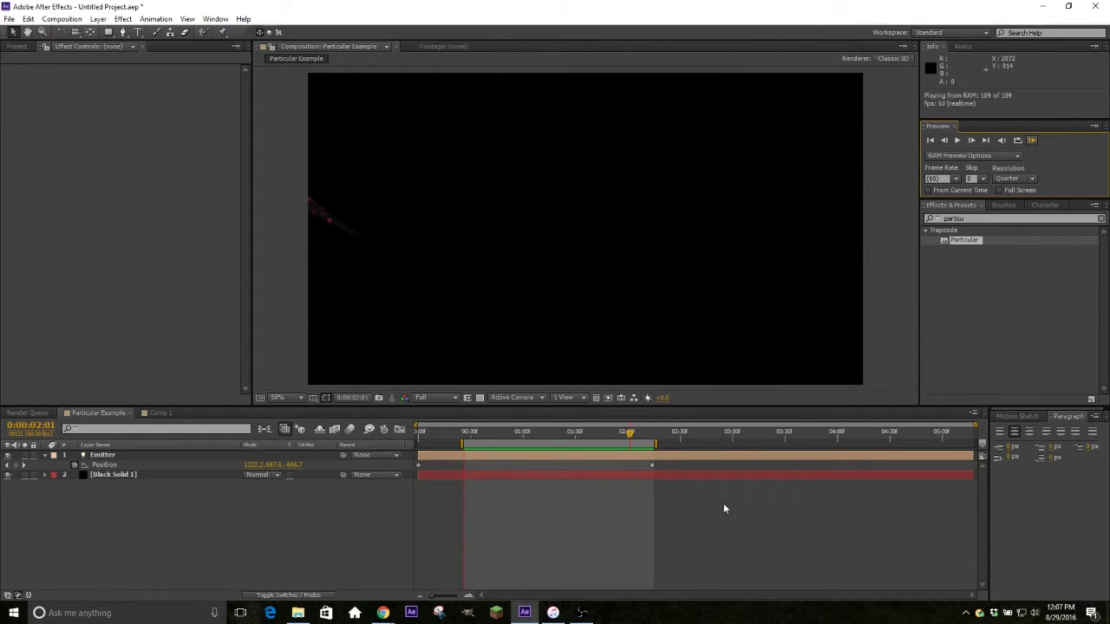
{"action": "key", "text": "space"}
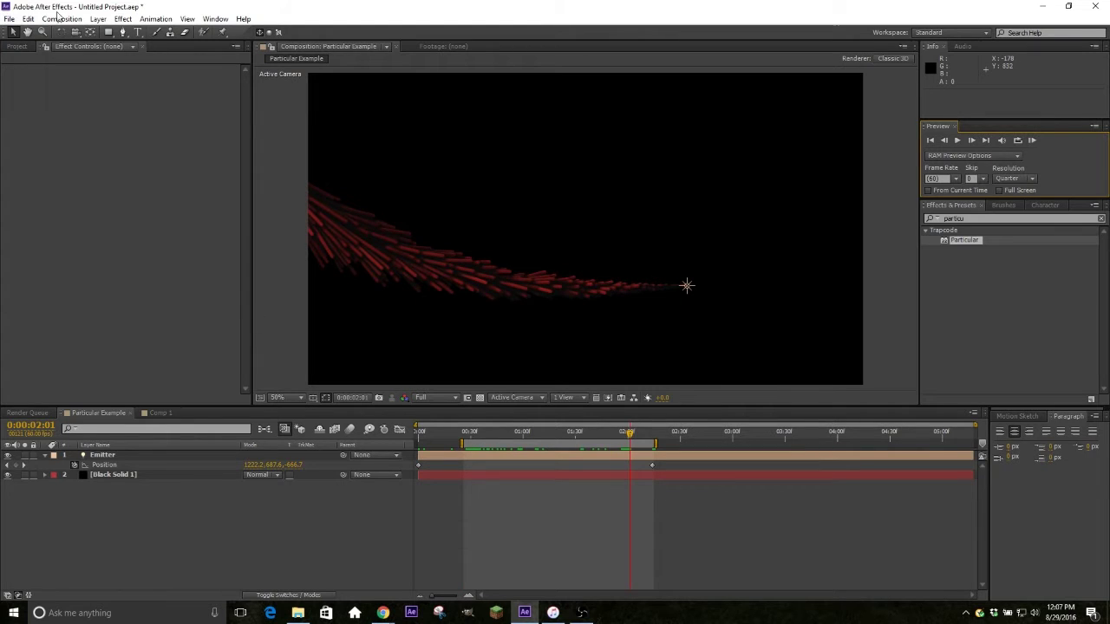
Create a new composition, Comp 2, and add a black solid layer.
{"action": "left_click", "coordinate": [54, 19]}
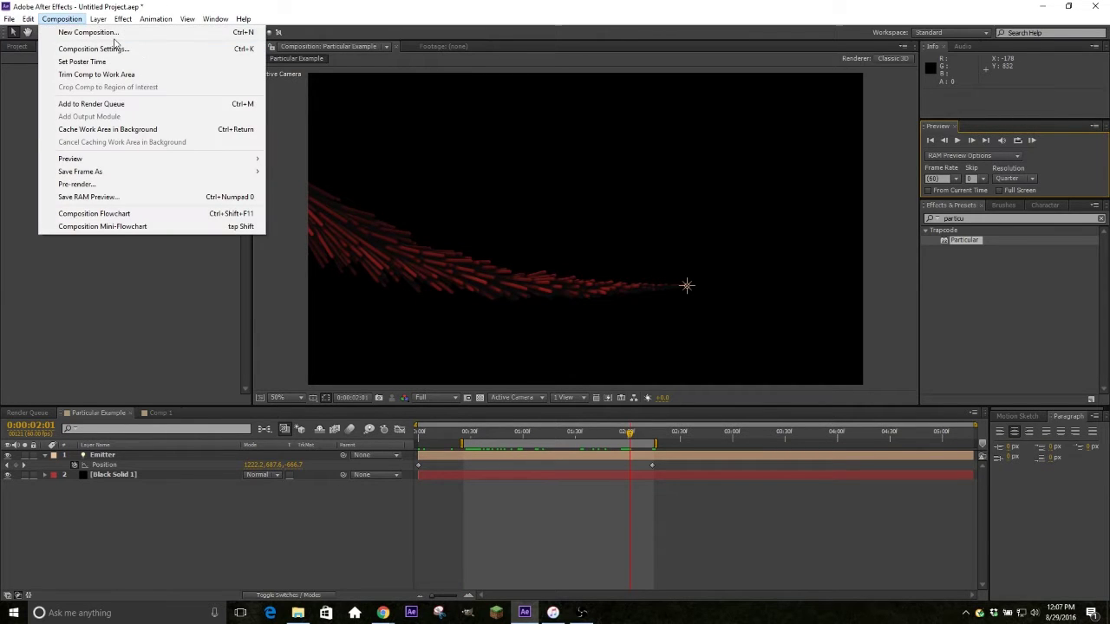
{"action": "left_click", "coordinate": [139, 45]}
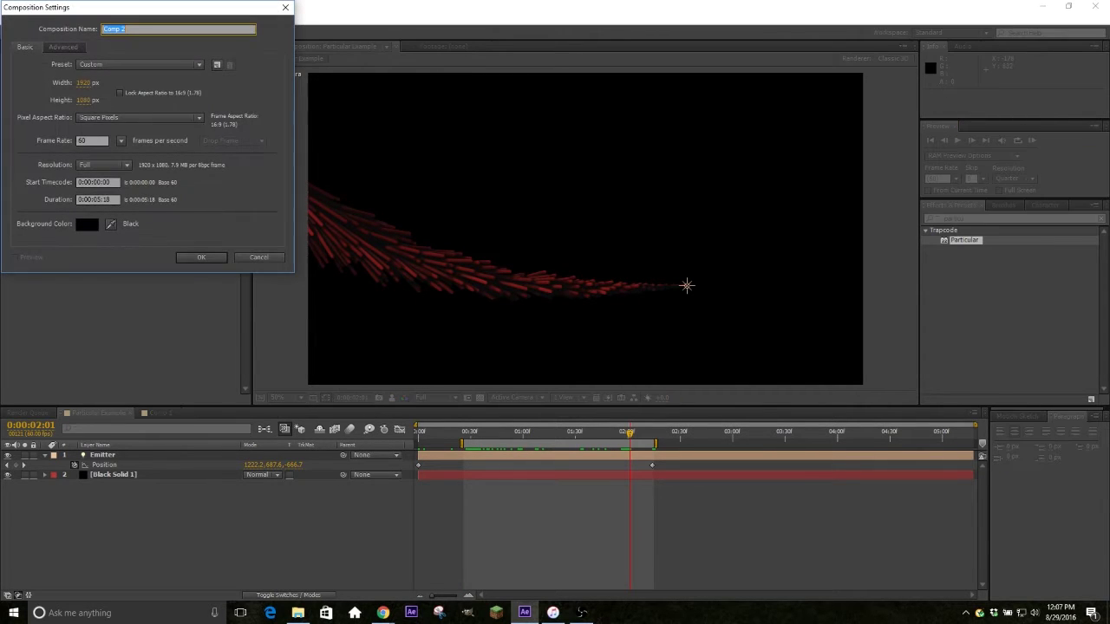
{"action": "left_click", "coordinate": [200, 258]}
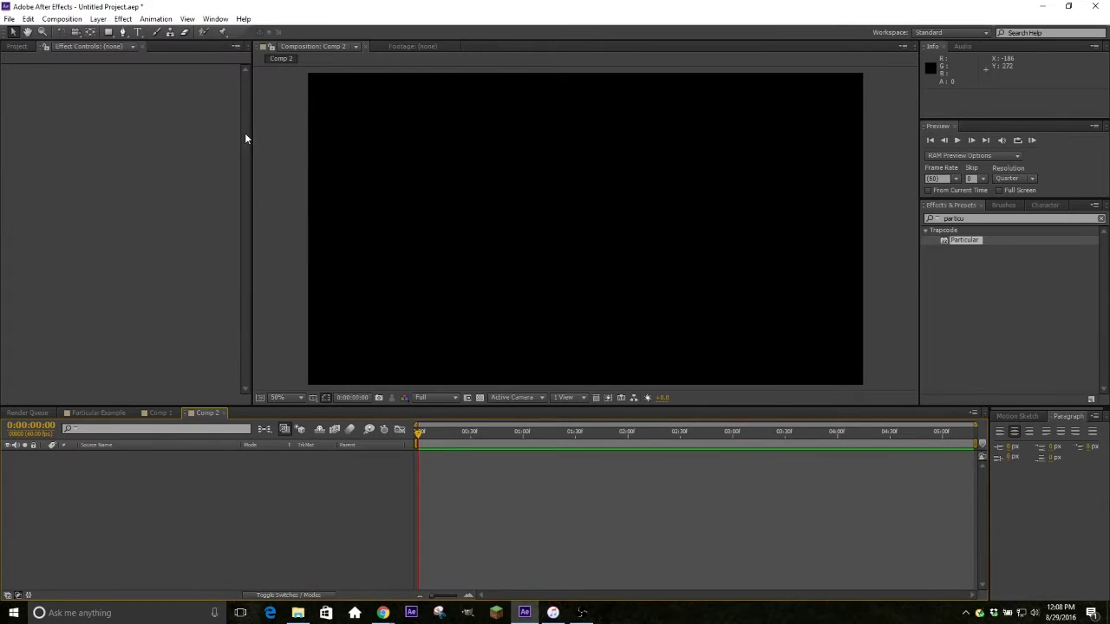
{"action": "left_click", "coordinate": [98, 19]}
{"action": "mouse_move", "coordinate": [121, 32]}
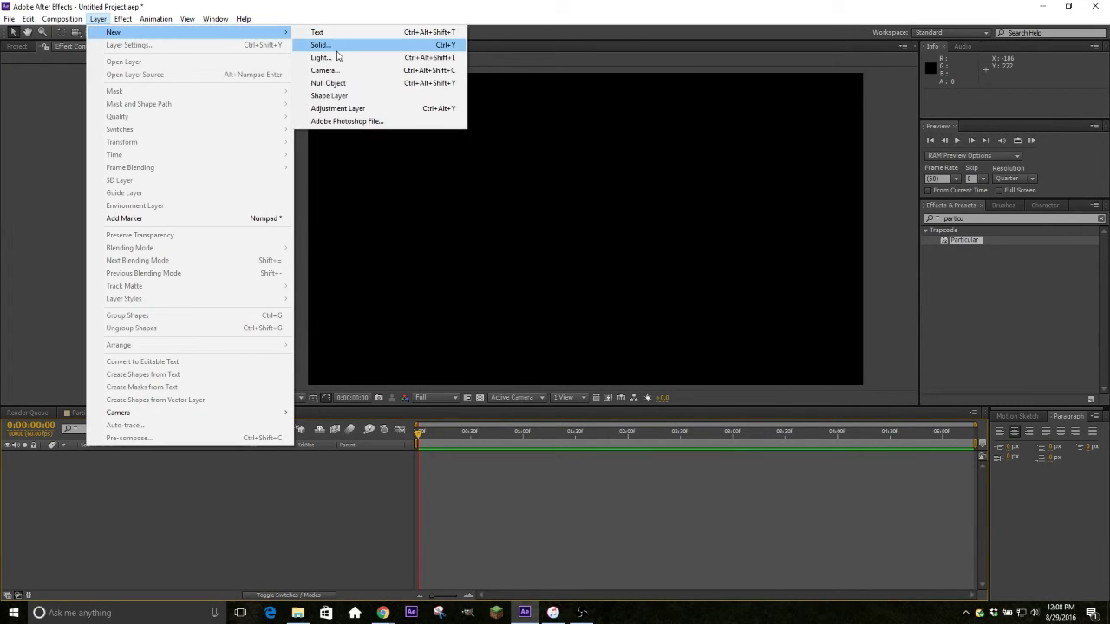
{"action": "left_click", "coordinate": [319, 44]}
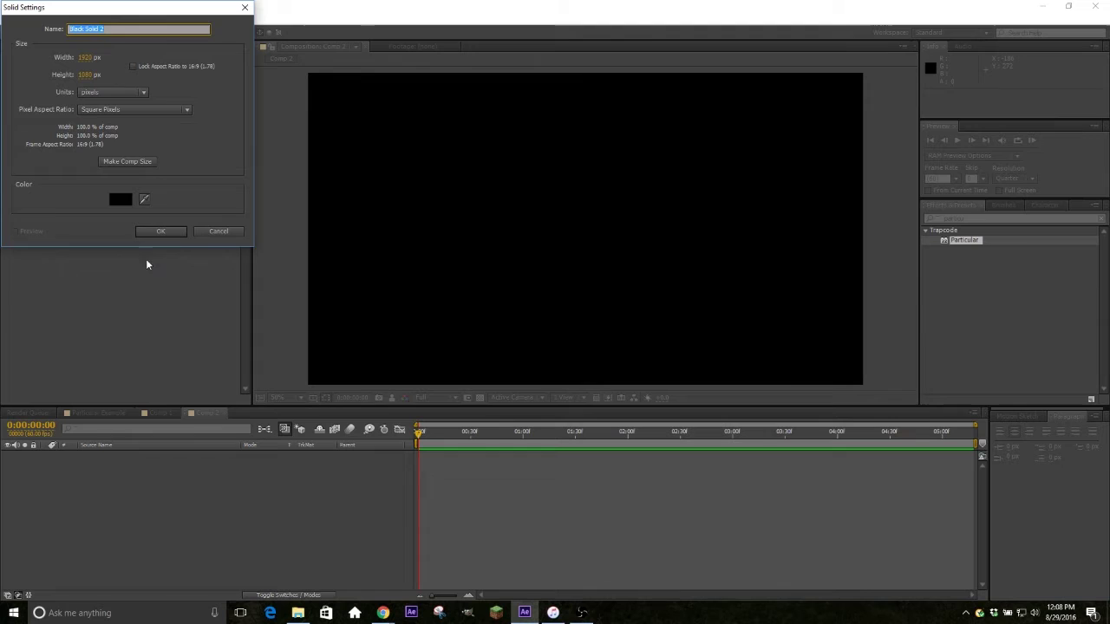
{"action": "left_click", "coordinate": [169, 231]}
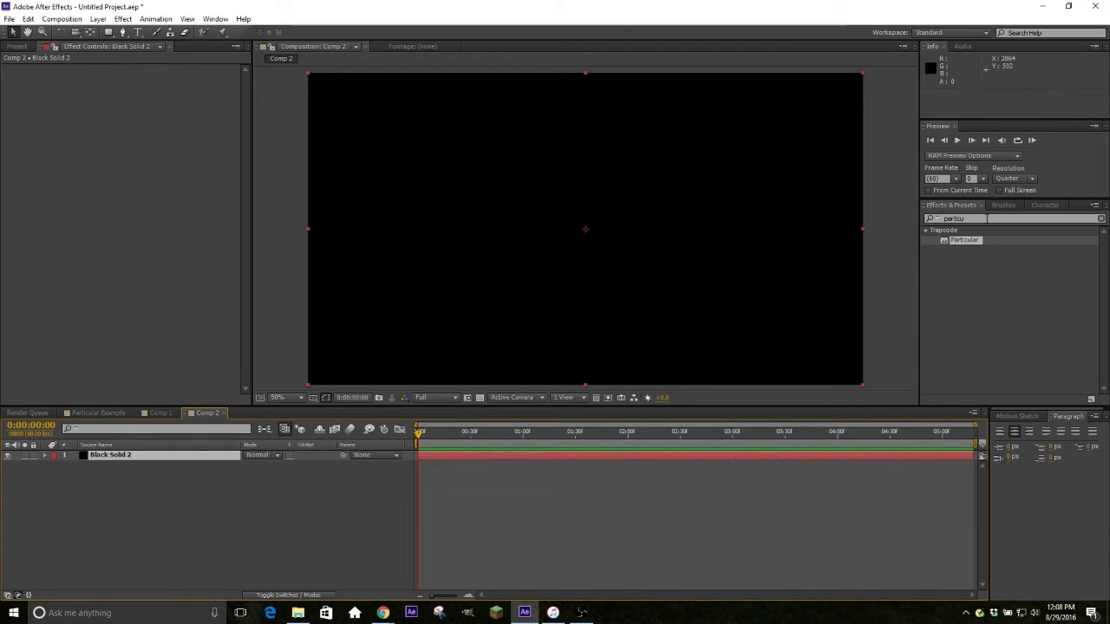
Search Effects & Presets for Particular and apply it to the black solid.
{"action": "left_click", "coordinate": [987, 218]}
{"action": "type", "text": "Partiul"}
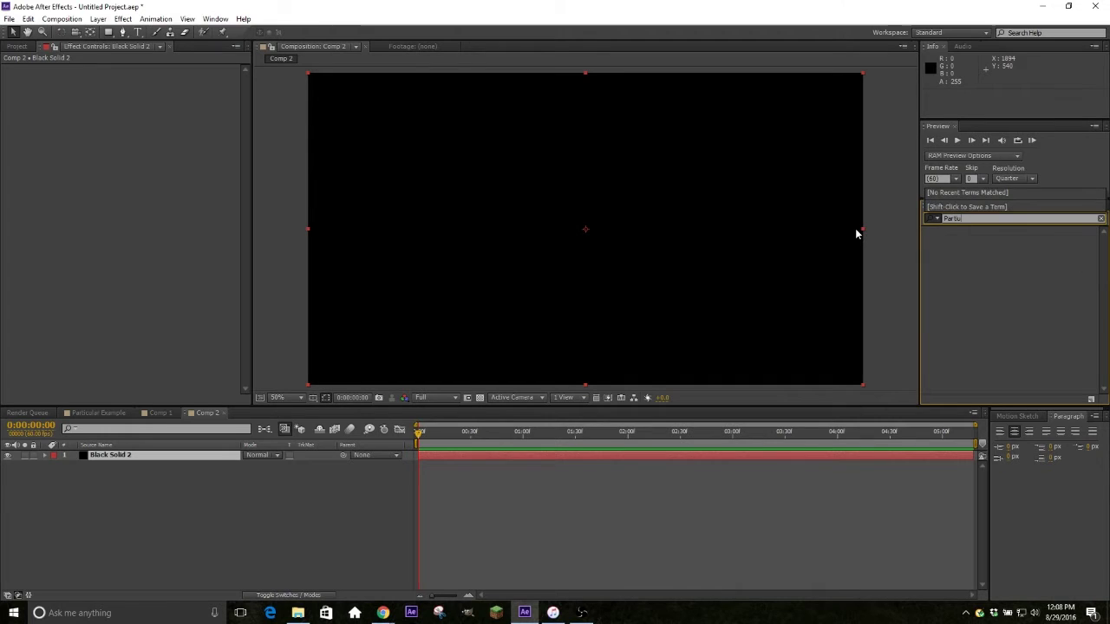
{"action": "key", "text": "BackSpace"}
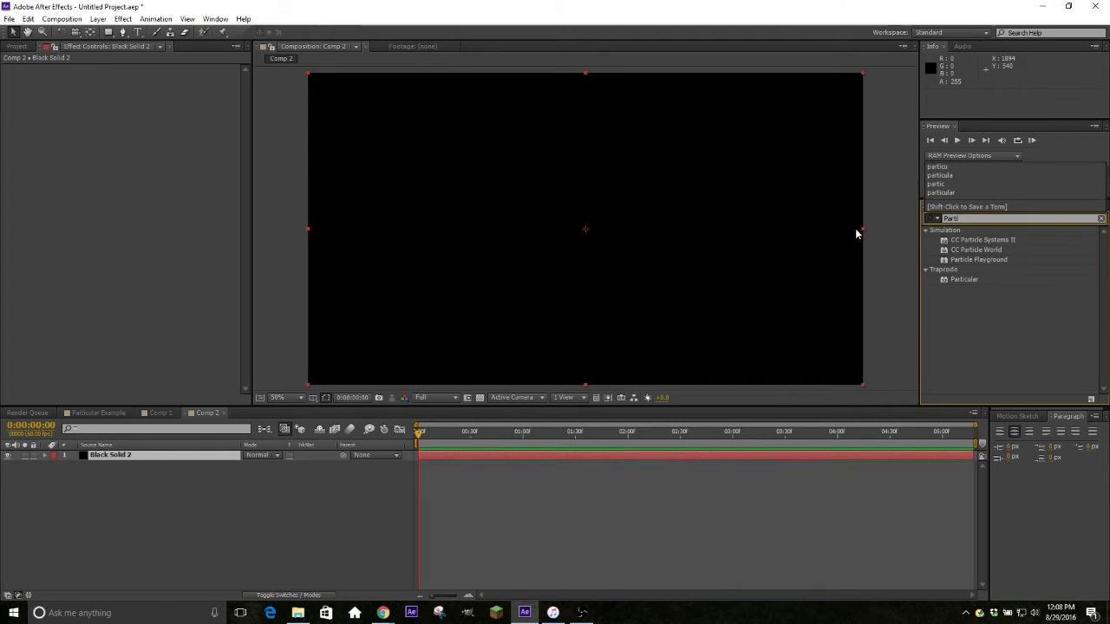
{"action": "double_click", "coordinate": [975, 278]}
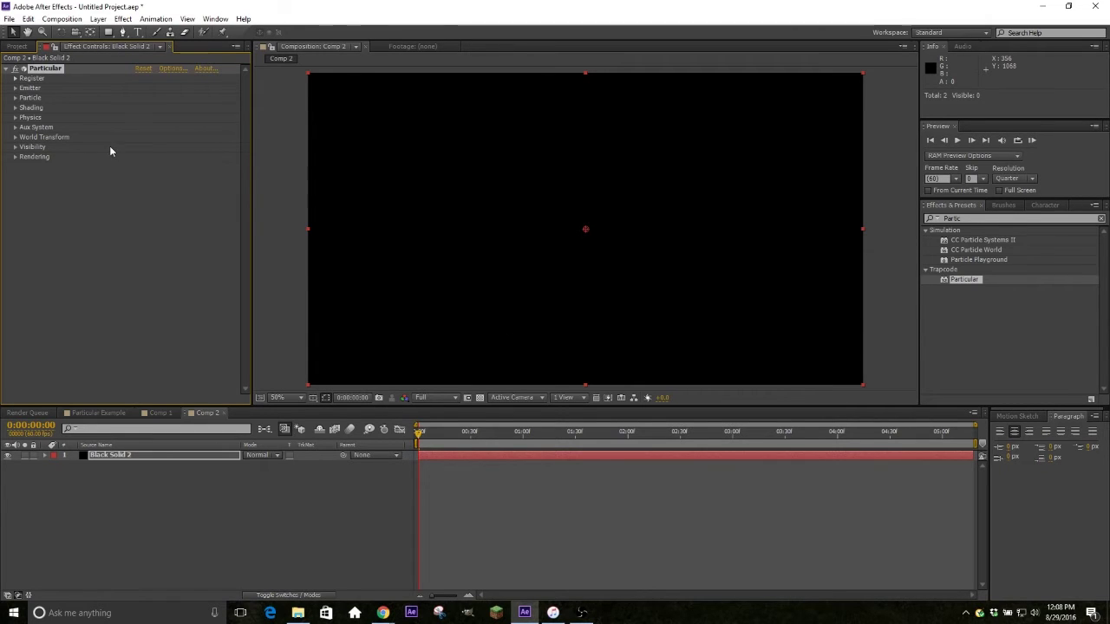
Set Particular's Emitter Type to Light(s) and dismiss the light-emitter notice.
{"action": "left_click", "coordinate": [474, 428]}
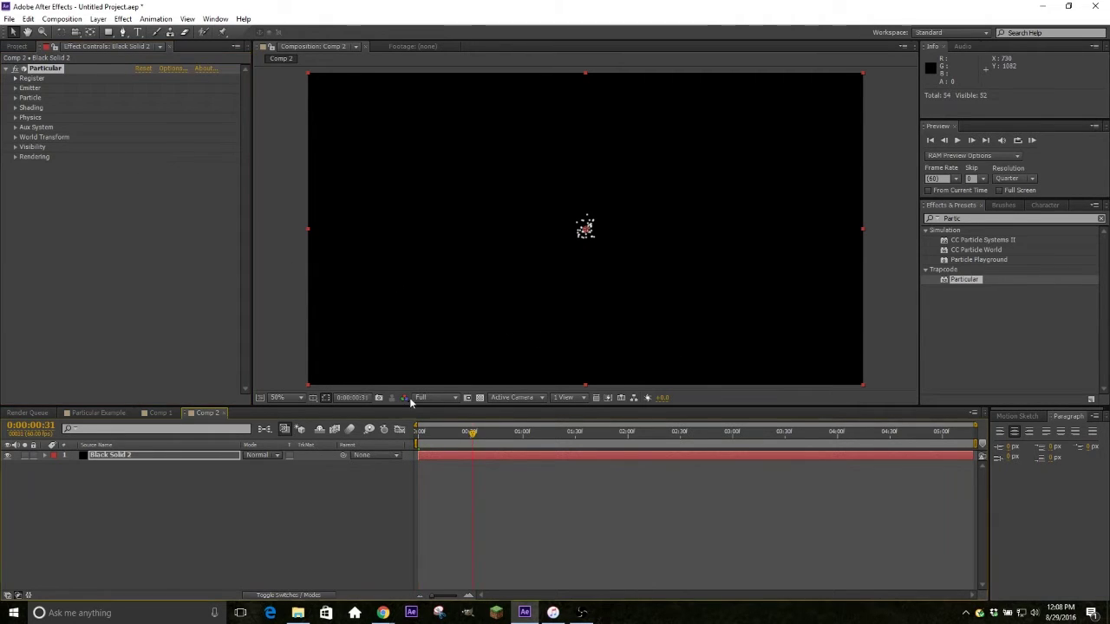
{"action": "left_click", "coordinate": [15, 88]}
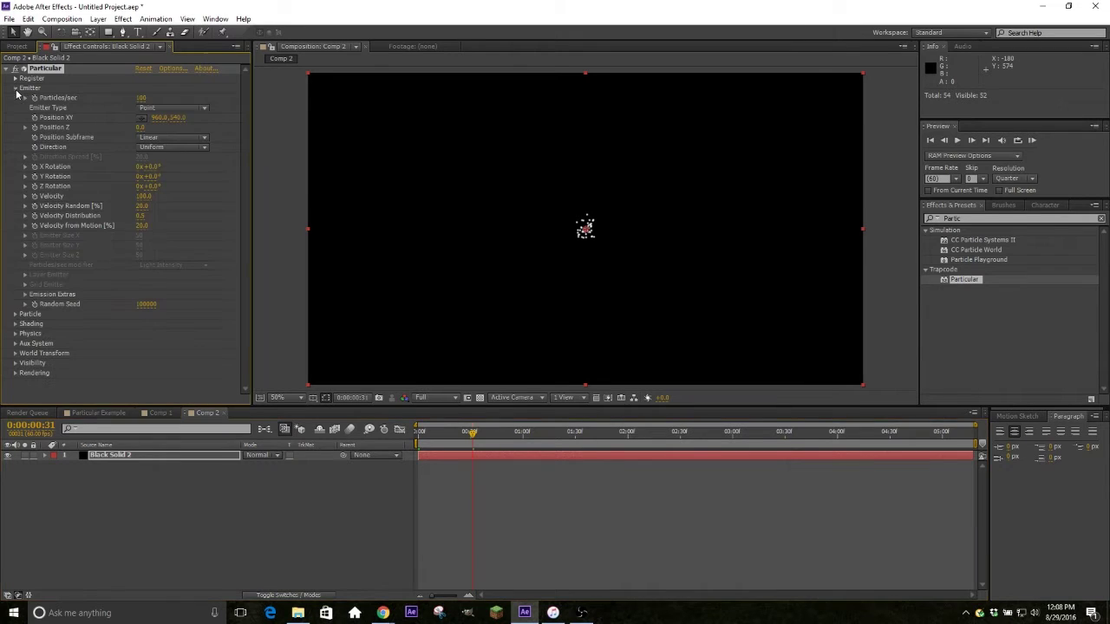
{"action": "left_click", "coordinate": [194, 111]}
{"action": "left_click", "coordinate": [174, 174]}
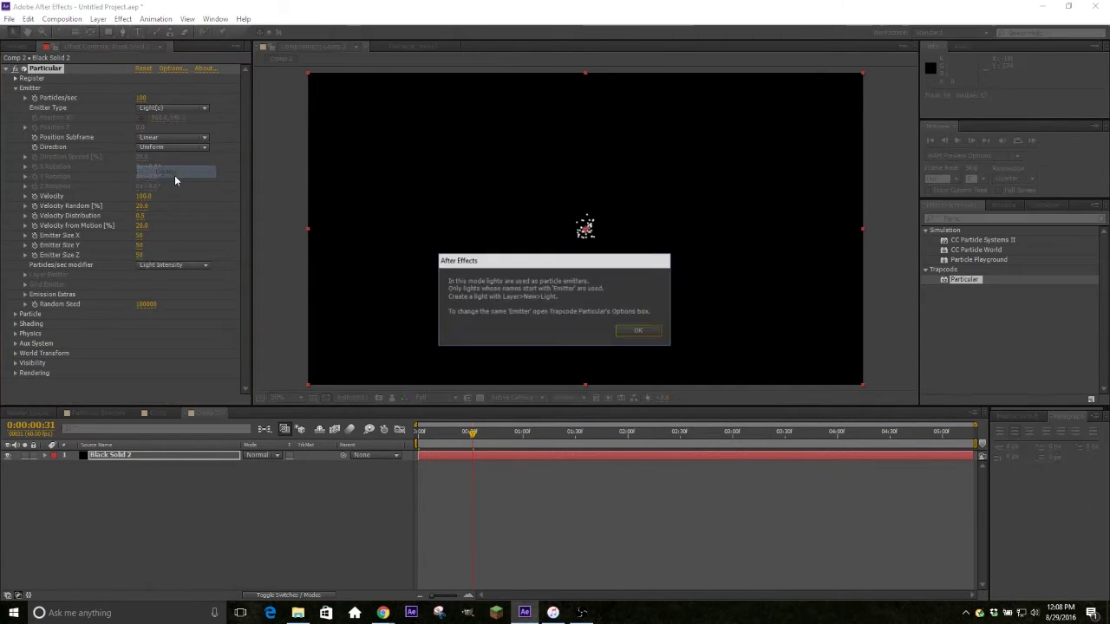
{"action": "left_click_drag", "start_coordinate": [536, 270], "coordinate": [591, 204]}
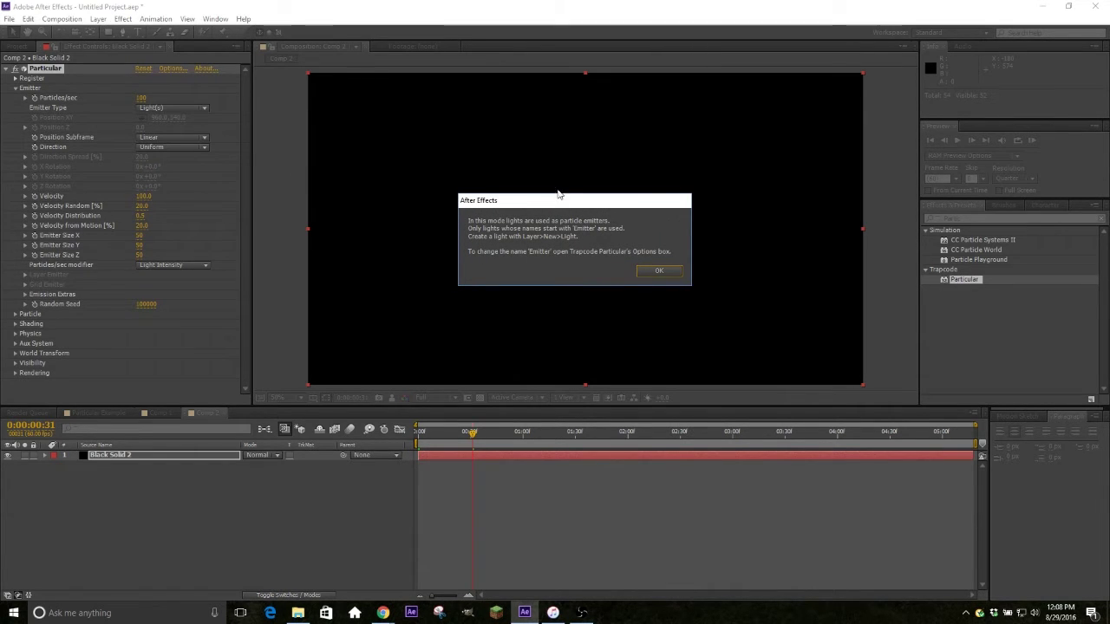
{"action": "left_click", "coordinate": [655, 272]}
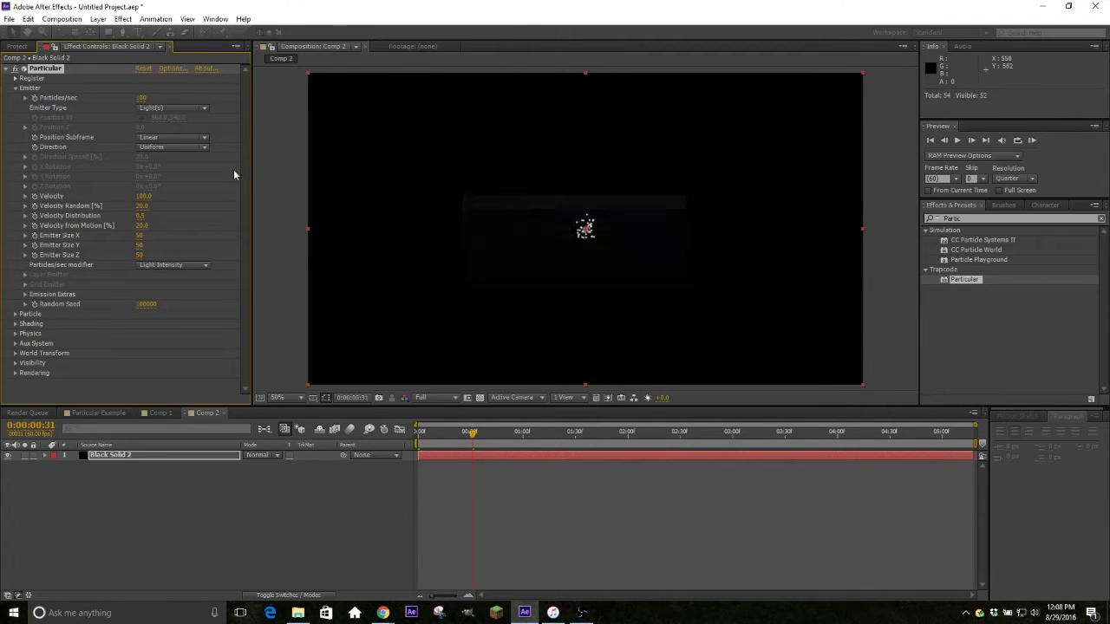
Add a new light layer named Emitter.
{"action": "left_click", "coordinate": [95, 20]}
{"action": "mouse_move", "coordinate": [102, 33]}
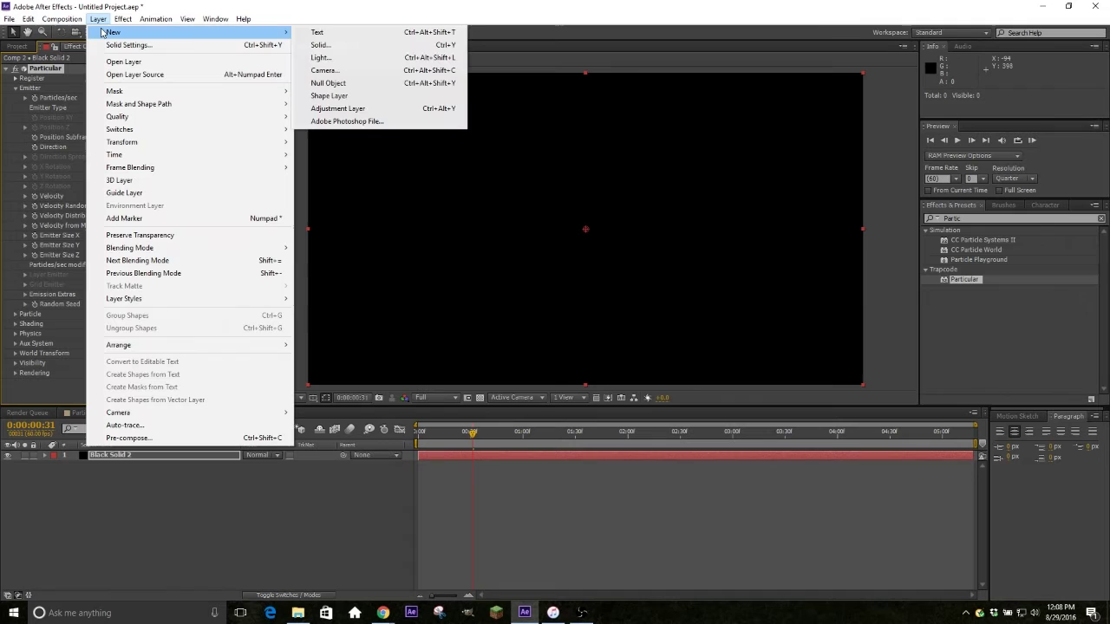
{"action": "left_click", "coordinate": [323, 58]}
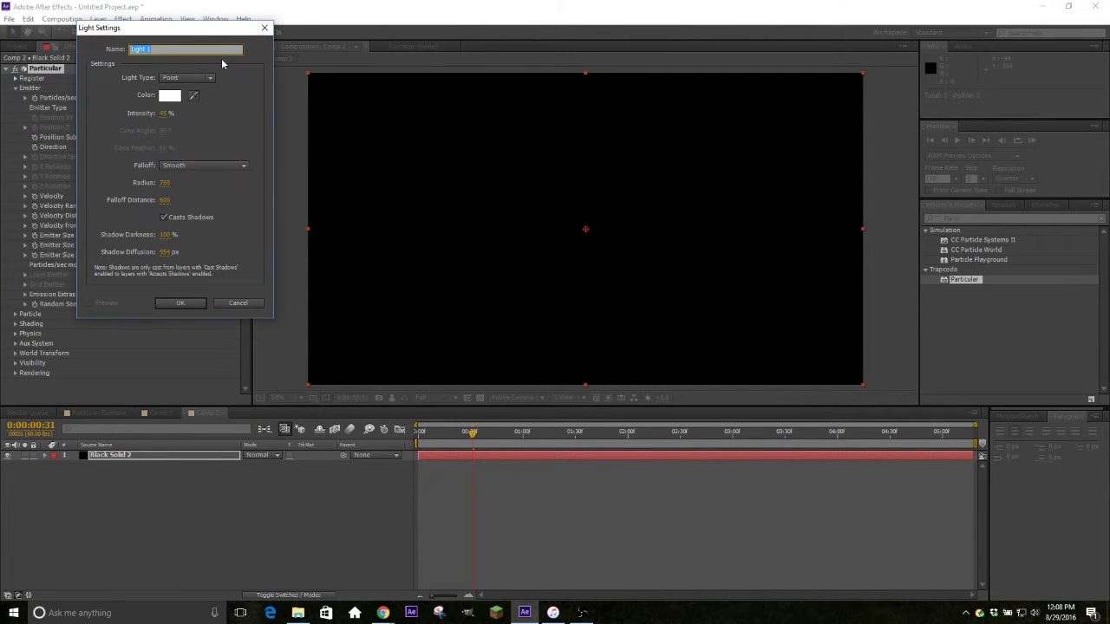
{"action": "type", "text": "Emitter"}
{"action": "left_click", "coordinate": [180, 302]}
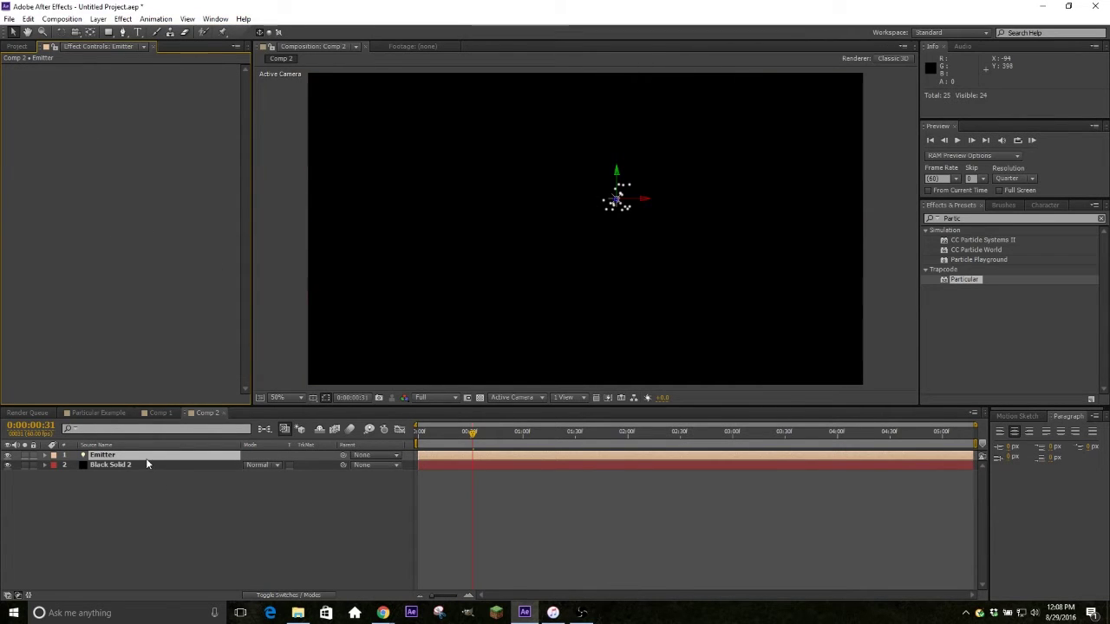
Keyframe the Emitter's Position from upper left at 0:00 to lower right at 0:00:02:01.
{"action": "left_click", "coordinate": [469, 456]}
{"action": "key", "text": "p"}
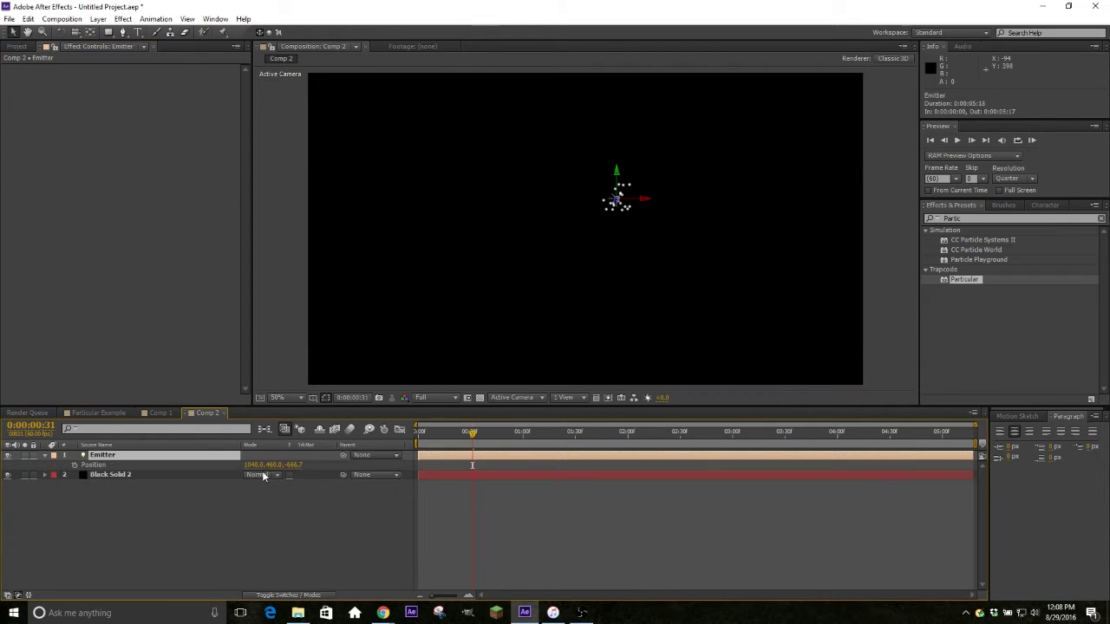
{"action": "mouse_move", "coordinate": [268, 468]}
{"action": "left_mouse_down"}
{"action": "mouse_move", "coordinate": [164, 468]}
{"action": "mouse_move", "coordinate": [295, 465]}
{"action": "mouse_move", "coordinate": [234, 466]}
{"action": "mouse_move", "coordinate": [257, 467]}
{"action": "left_mouse_up"}
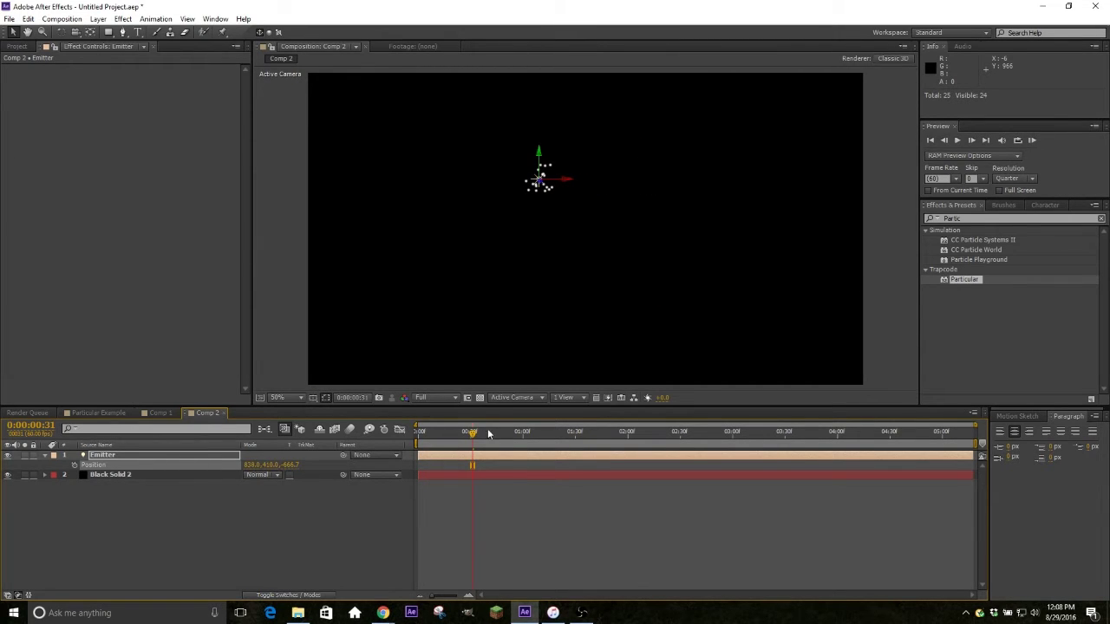
{"action": "left_click_drag", "start_coordinate": [473, 433], "coordinate": [419, 434]}
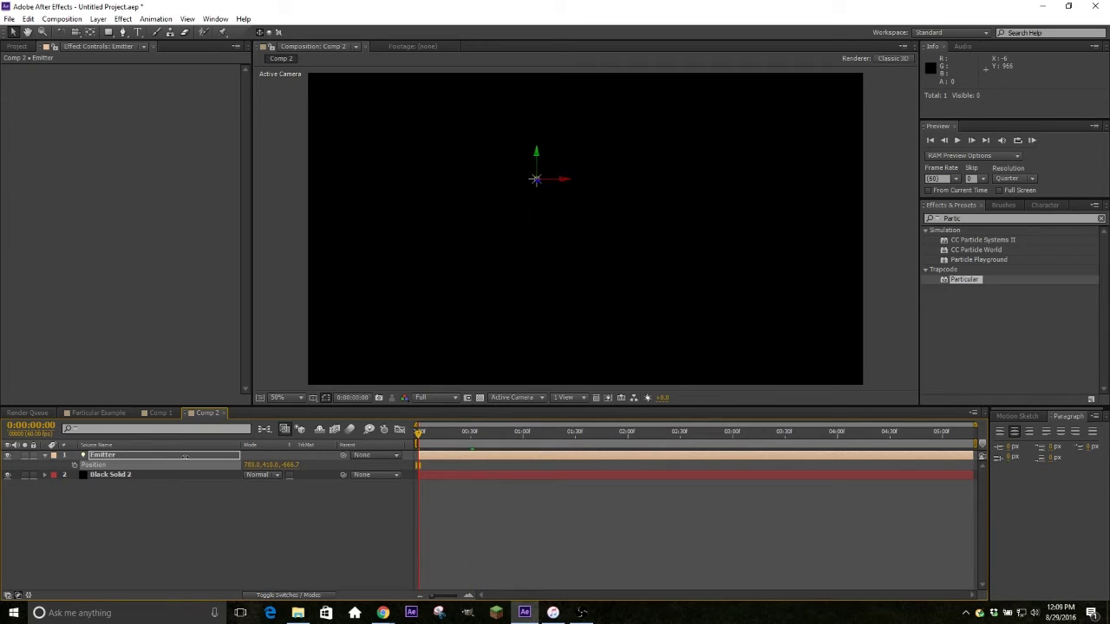
{"action": "left_click_drag", "start_coordinate": [256, 466], "coordinate": [174, 467]}
{"action": "left_click_drag", "start_coordinate": [267, 468], "coordinate": [227, 468]}
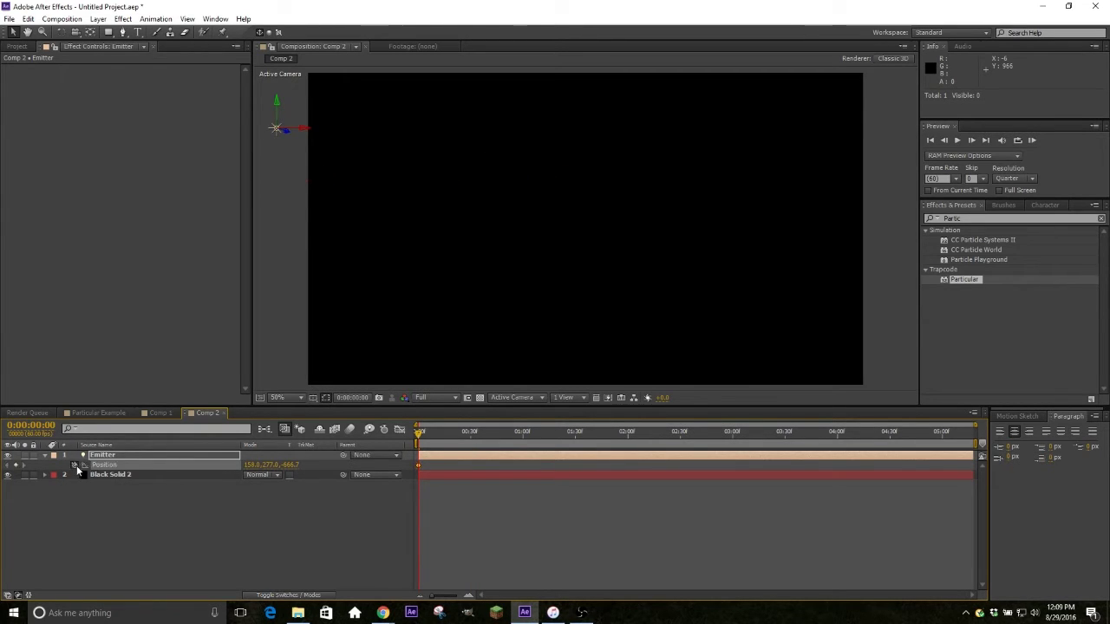
{"action": "left_click", "coordinate": [631, 442]}
{"action": "left_click_drag", "start_coordinate": [253, 464], "coordinate": [499, 468]}
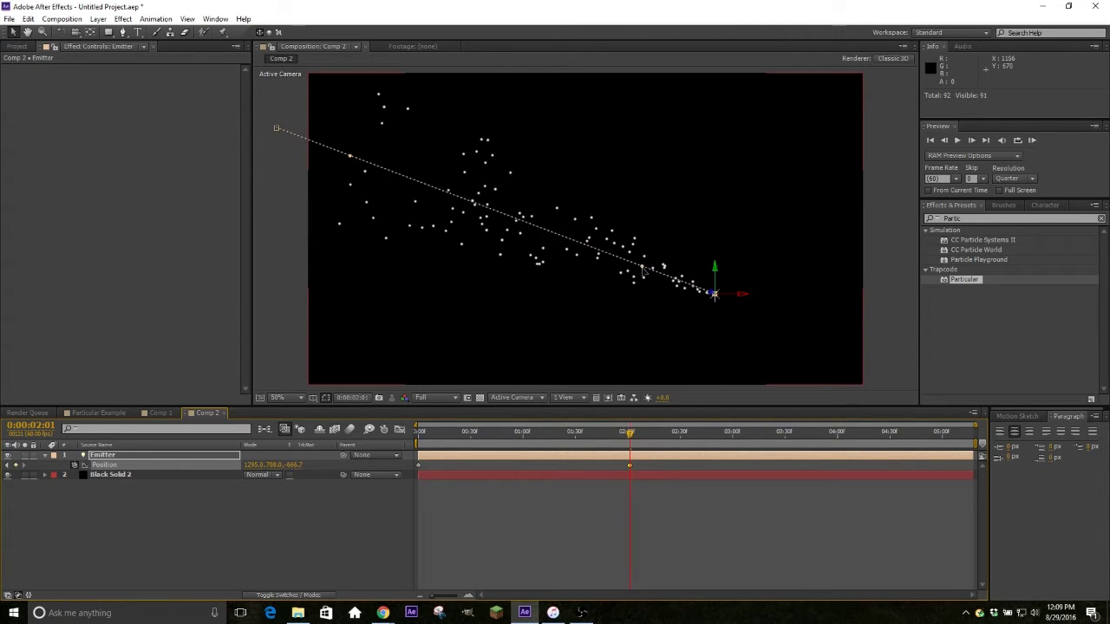
Drag the Bezier handles at both Position keyframes to curve the Emitter's path.
{"action": "left_click_drag", "start_coordinate": [713, 295], "coordinate": [612, 299]}
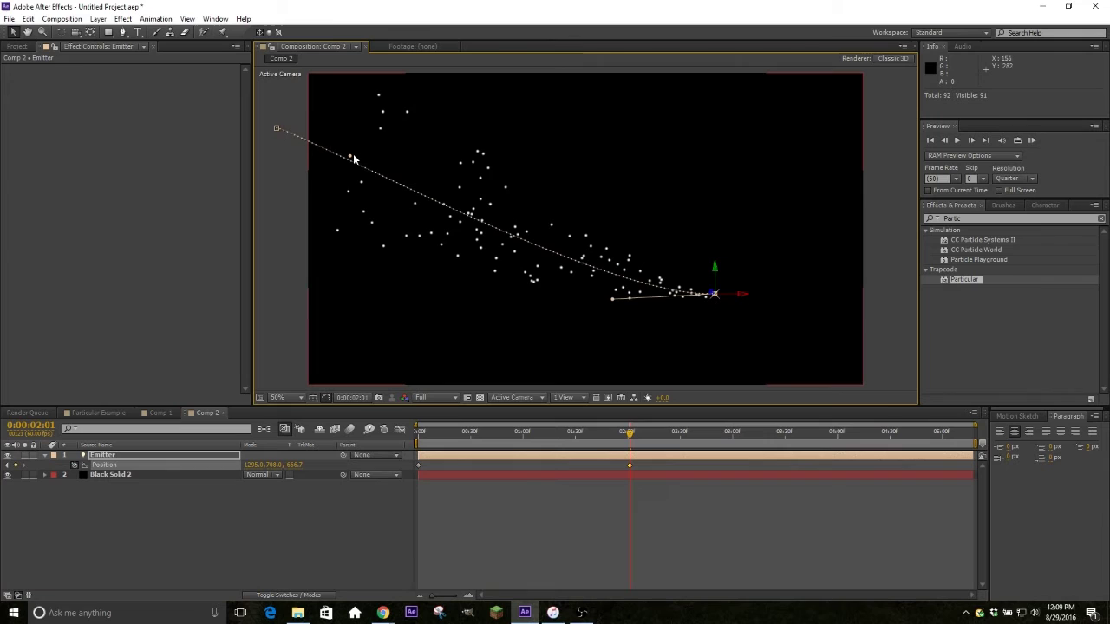
{"action": "left_click_drag", "start_coordinate": [353, 159], "coordinate": [322, 212]}
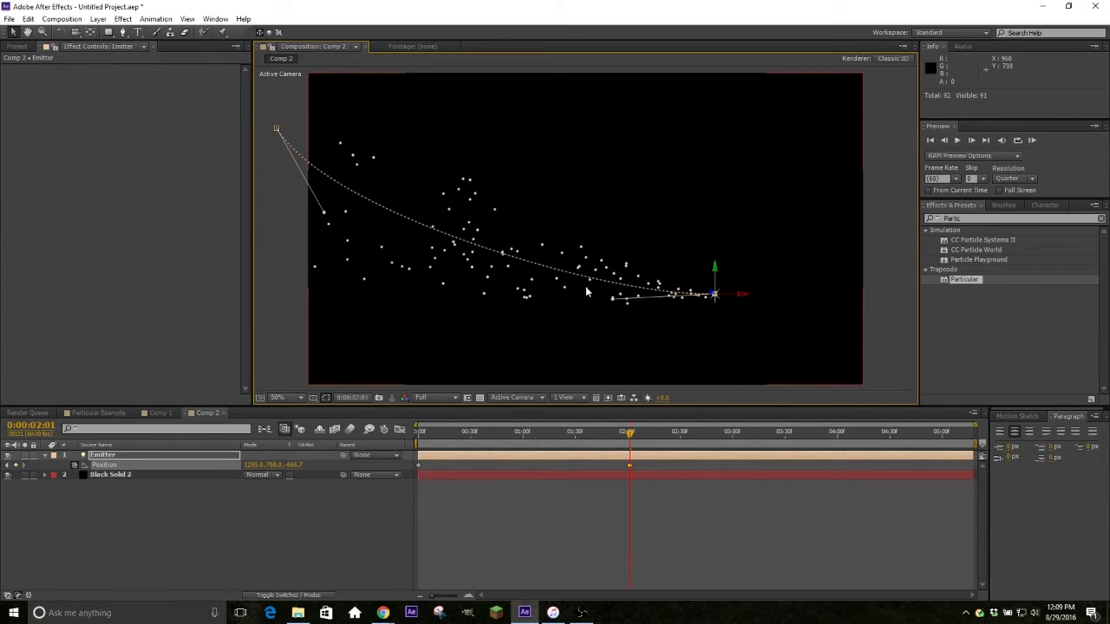
{"action": "left_click_drag", "start_coordinate": [613, 300], "coordinate": [548, 306]}
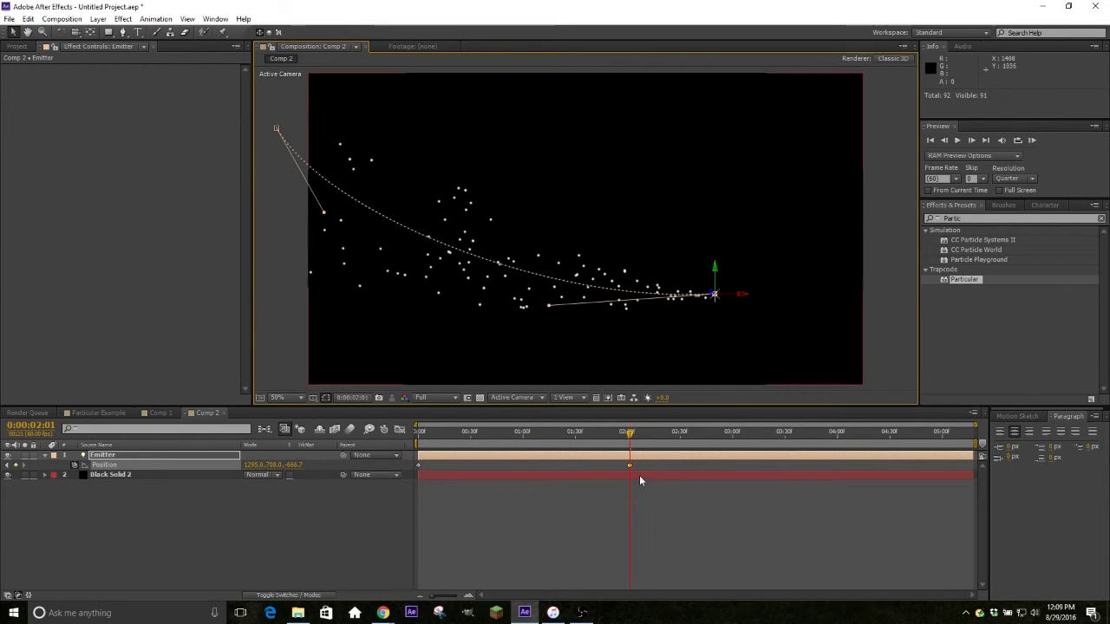
Give the first keyframe Continuous Bezier spatial interpolation and re-bend the path downward.
{"action": "left_click_drag", "start_coordinate": [639, 465], "coordinate": [417, 469]}
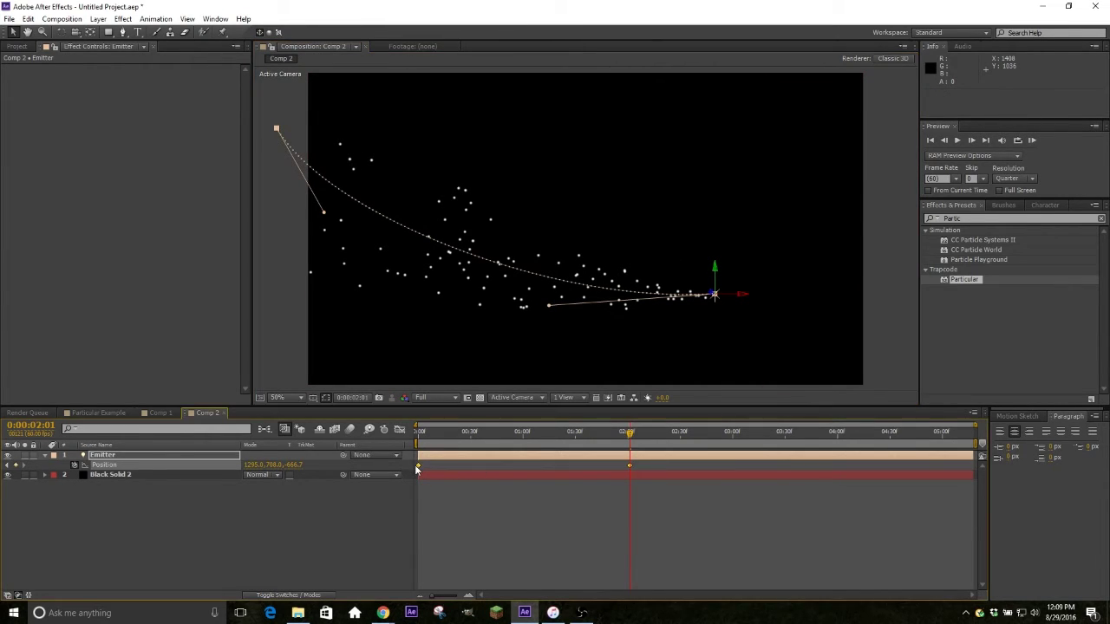
{"action": "right_click", "coordinate": [418, 466]}
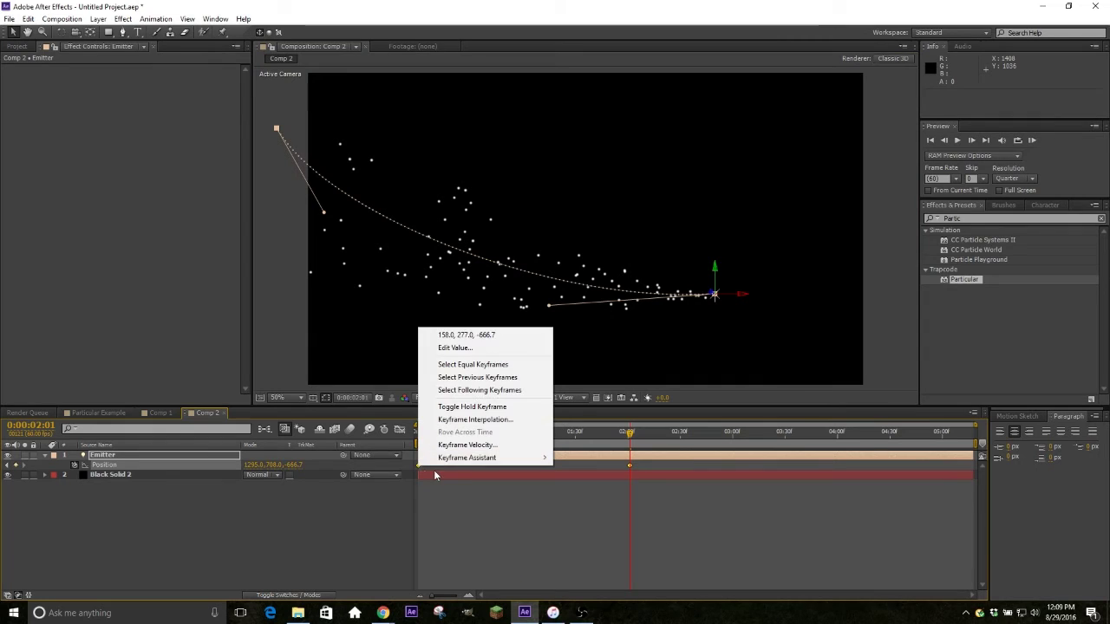
{"action": "left_click", "coordinate": [475, 419]}
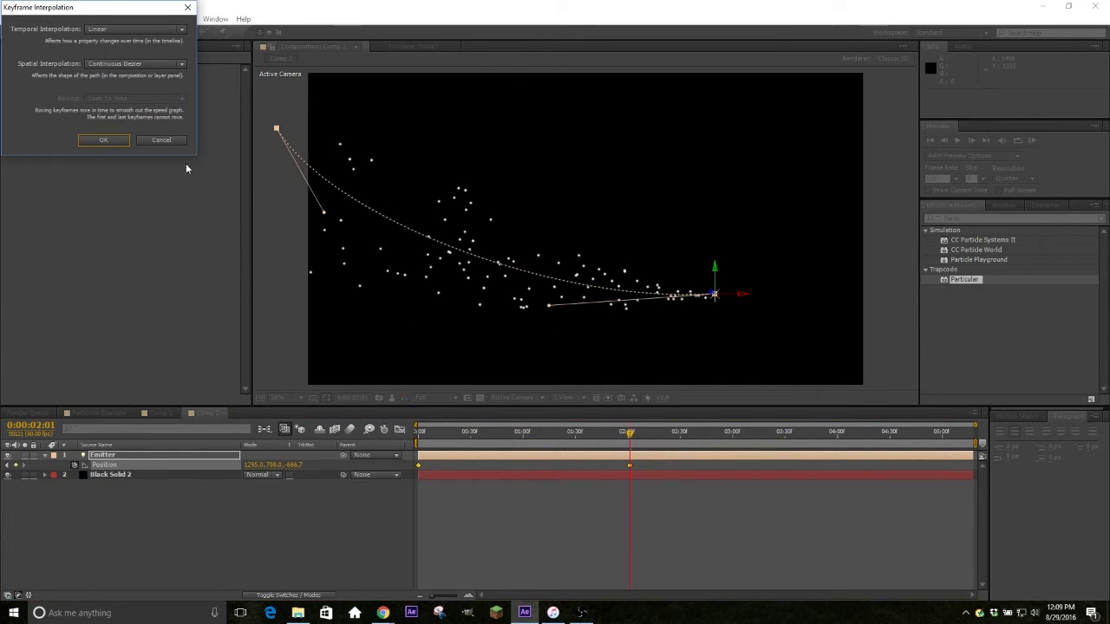
{"action": "left_click", "coordinate": [120, 65]}
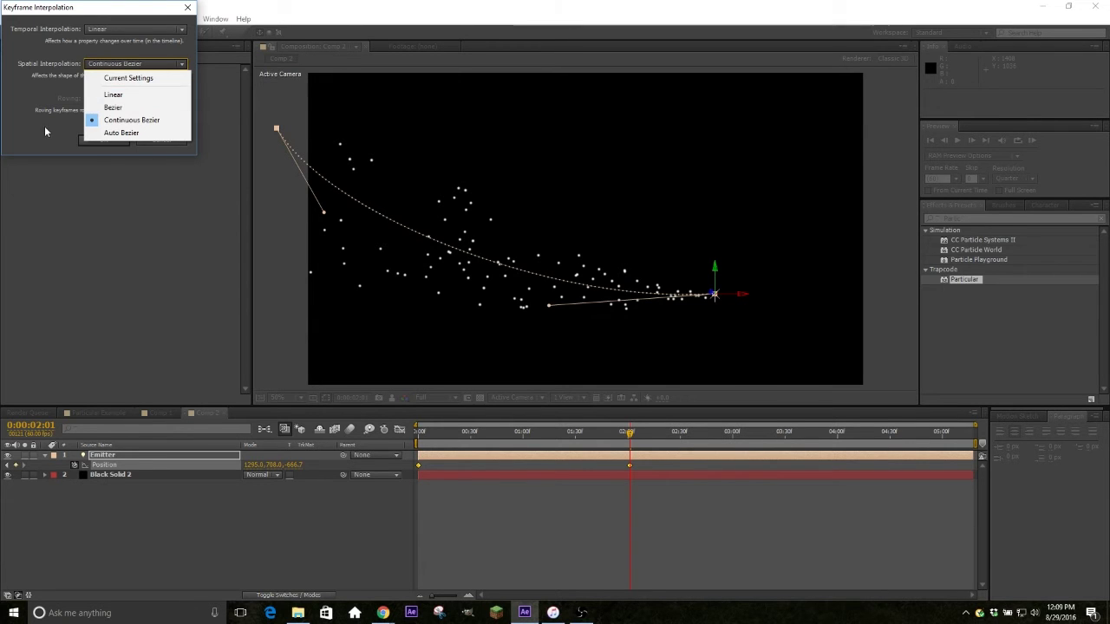
{"action": "left_click", "coordinate": [94, 148]}
{"action": "left_click", "coordinate": [105, 140]}
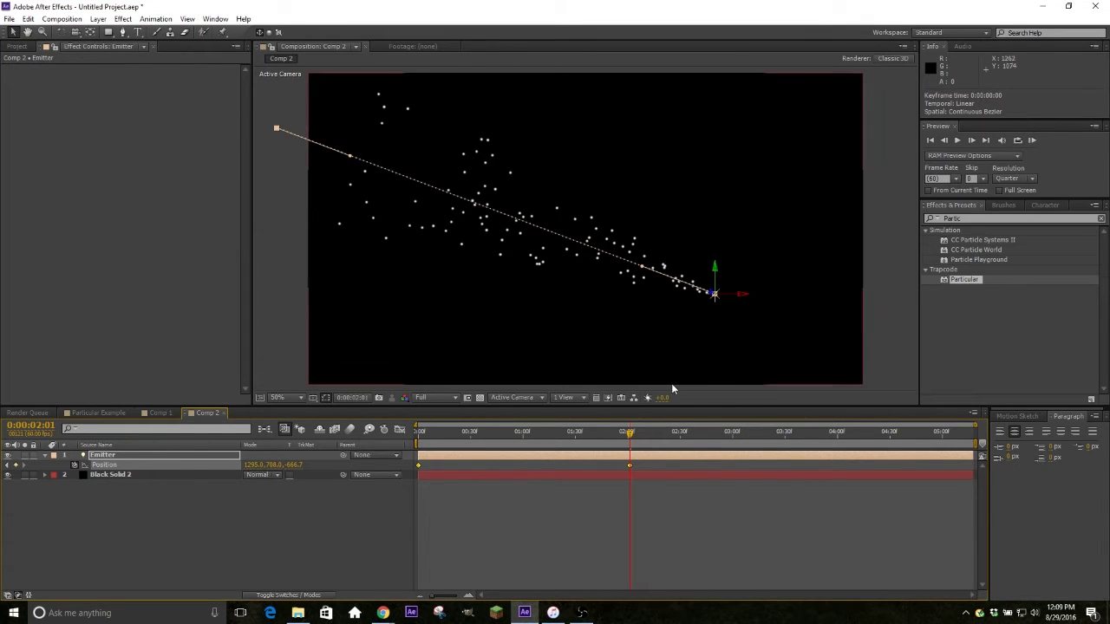
{"action": "left_click_drag", "start_coordinate": [713, 293], "coordinate": [595, 309]}
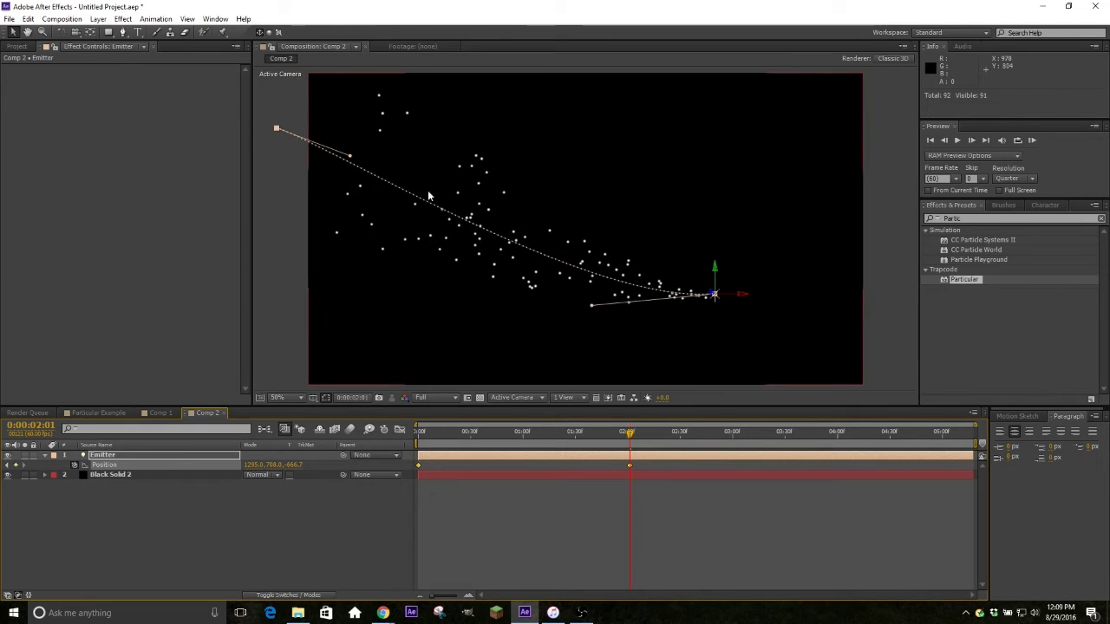
{"action": "left_click_drag", "start_coordinate": [275, 129], "coordinate": [348, 228]}
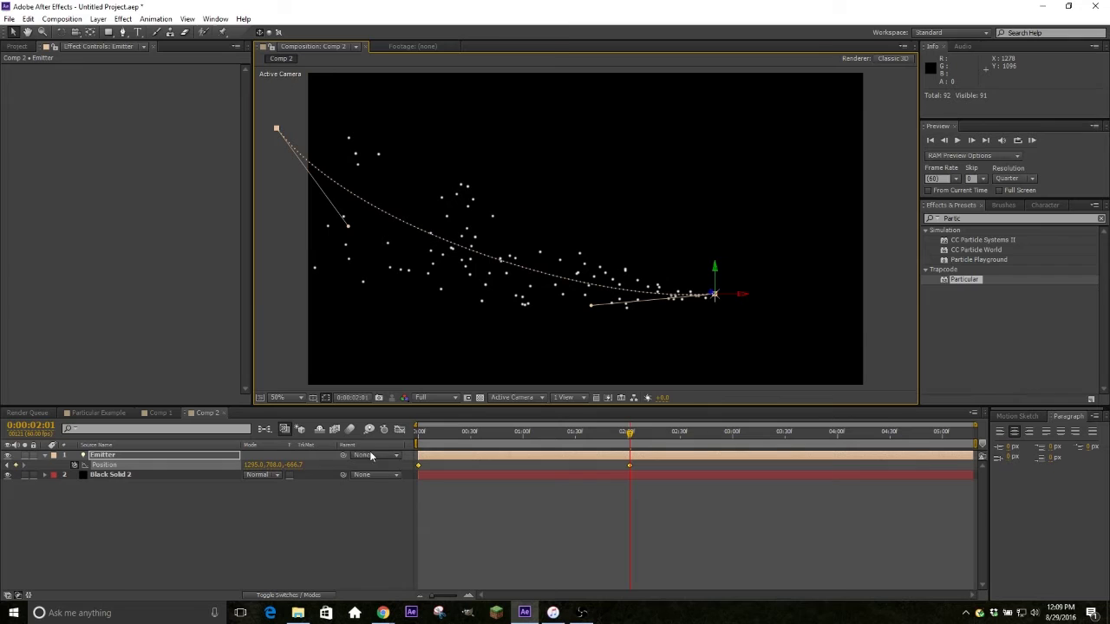
On Black Solid 2, set Particular's Particles/sec to 500 and Velocity to 50.
{"action": "left_click", "coordinate": [46, 457]}
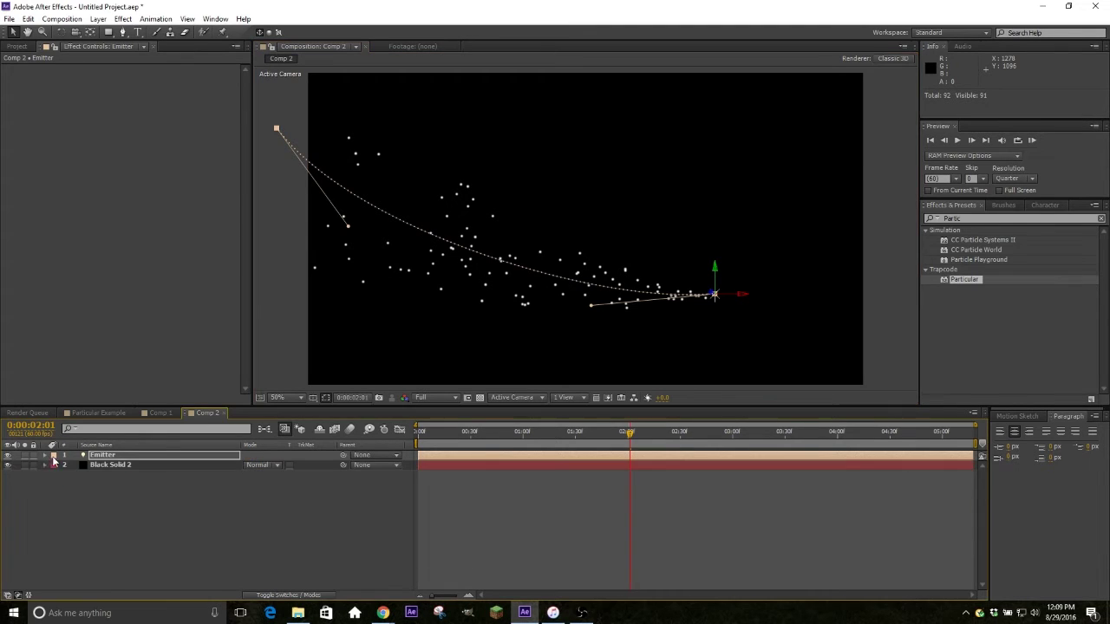
{"action": "left_click", "coordinate": [123, 465]}
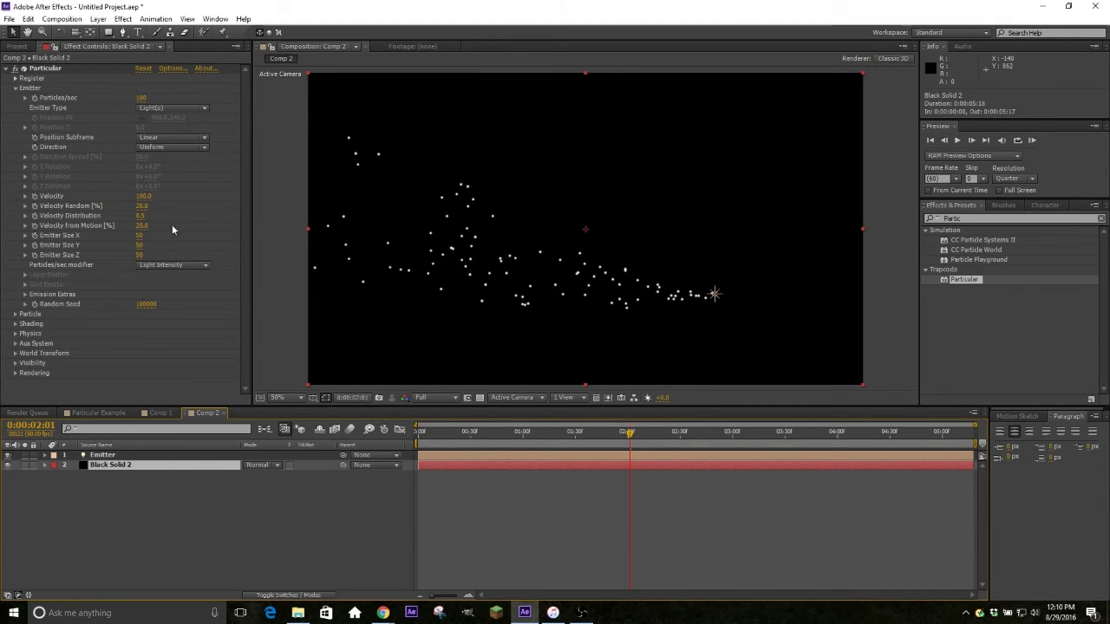
{"action": "left_click", "coordinate": [145, 98]}
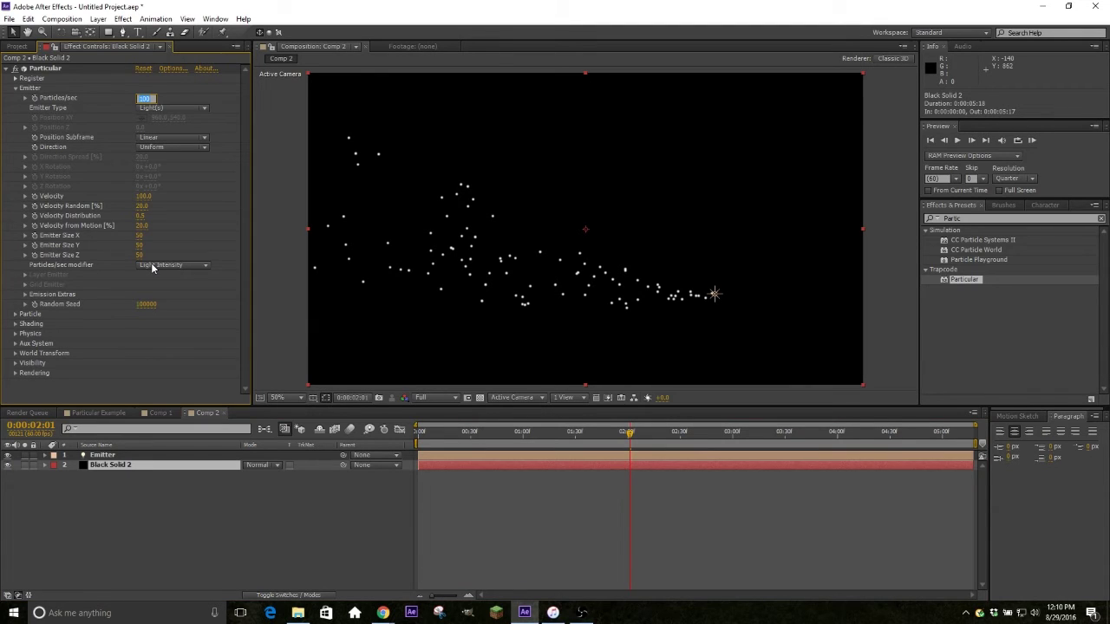
{"action": "type", "text": "50"}
{"action": "key", "text": "Return"}
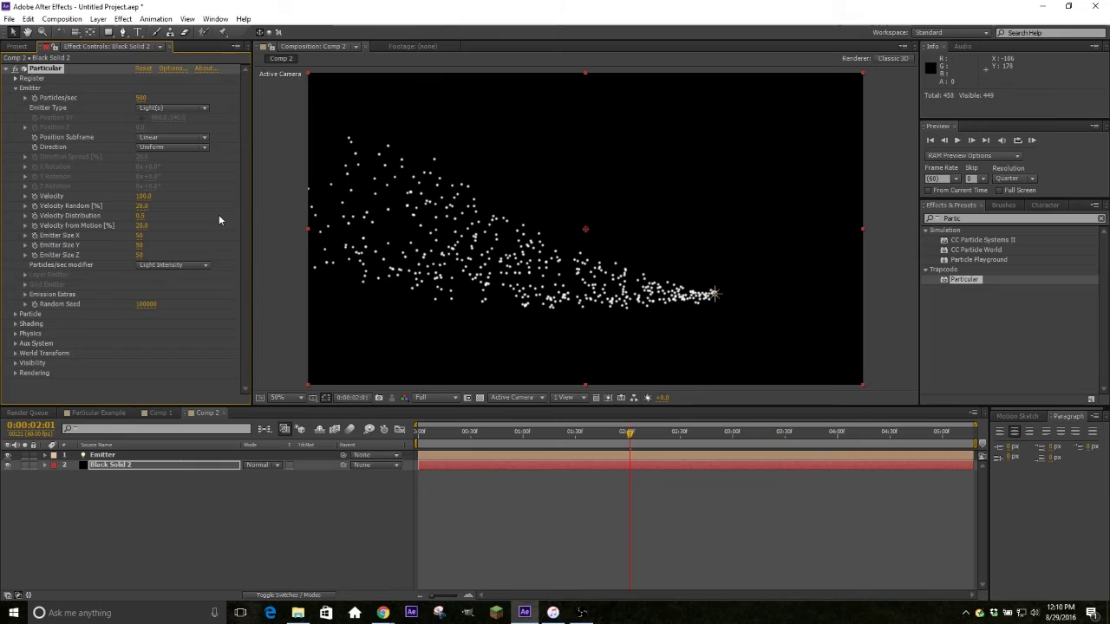
{"action": "left_click", "coordinate": [145, 197]}
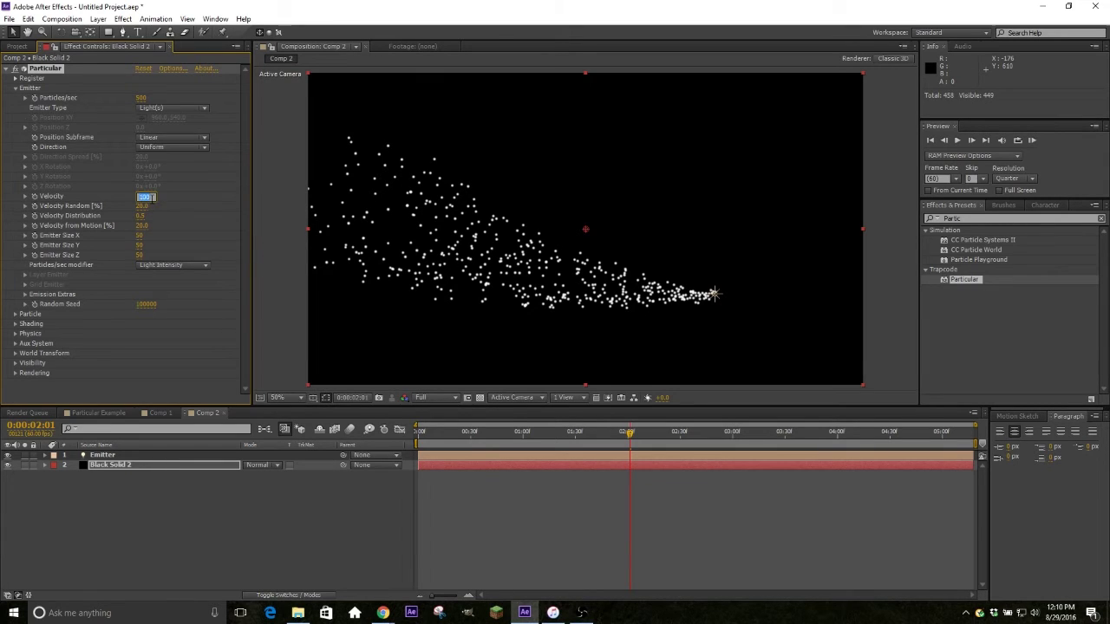
{"action": "type", "text": "50"}
{"action": "key", "text": "Return"}
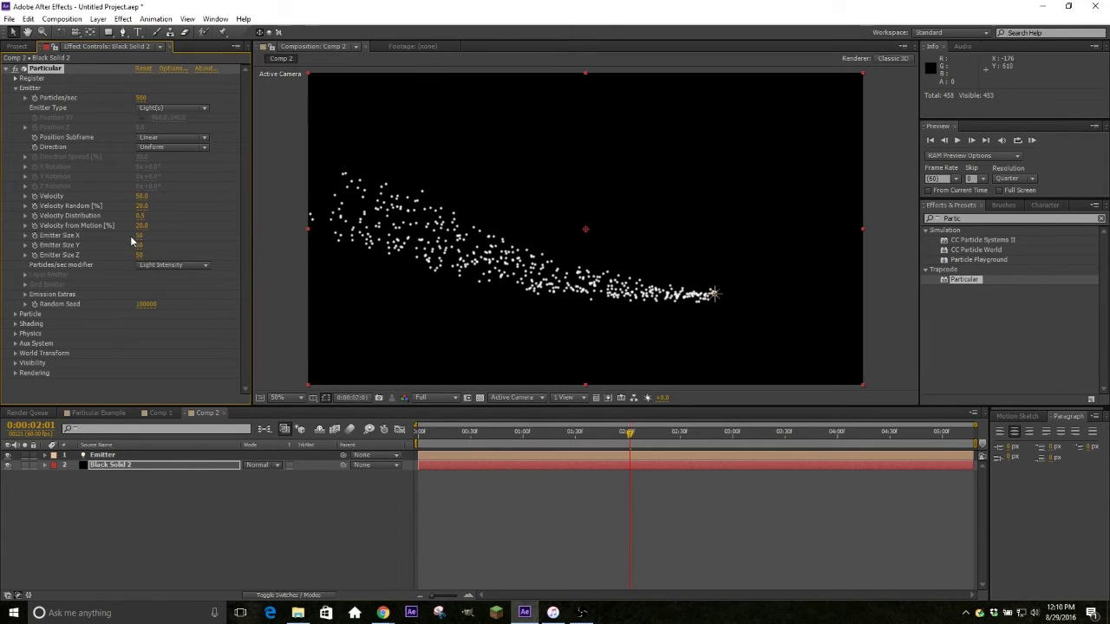
Set Emitter Size X, Y and Z all to 0.
{"action": "left_click", "coordinate": [142, 236]}
{"action": "type", "text": "0"}
{"action": "key", "text": "Return"}
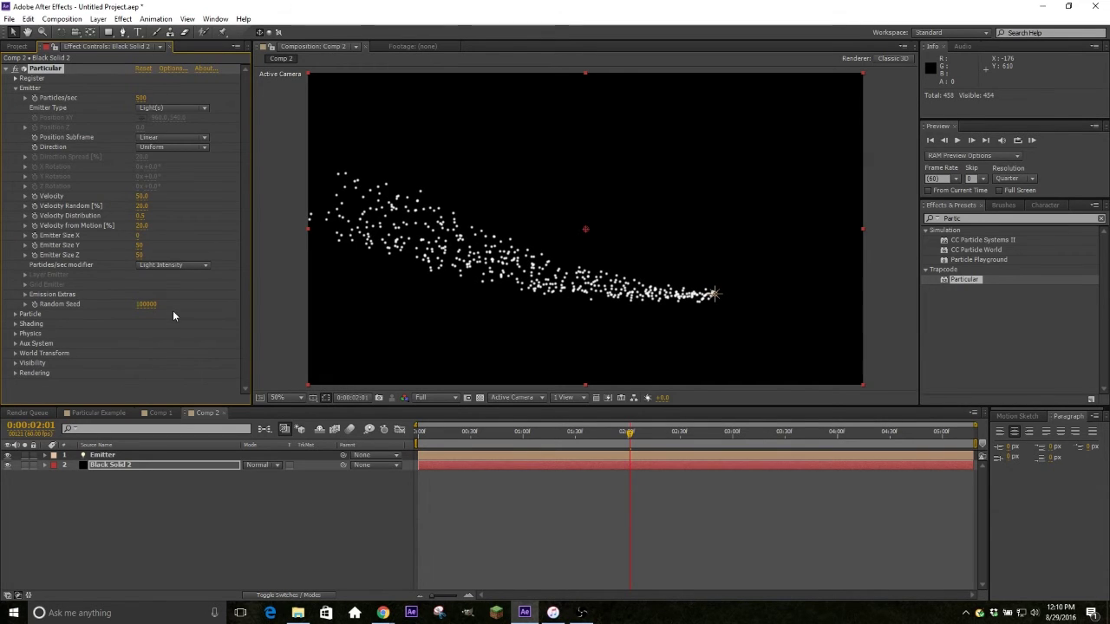
{"action": "left_click", "coordinate": [139, 245]}
{"action": "type", "text": "0"}
{"action": "key", "text": "Return"}
{"action": "left_click", "coordinate": [138, 255]}
{"action": "type", "text": "0"}
{"action": "key", "text": "Return"}
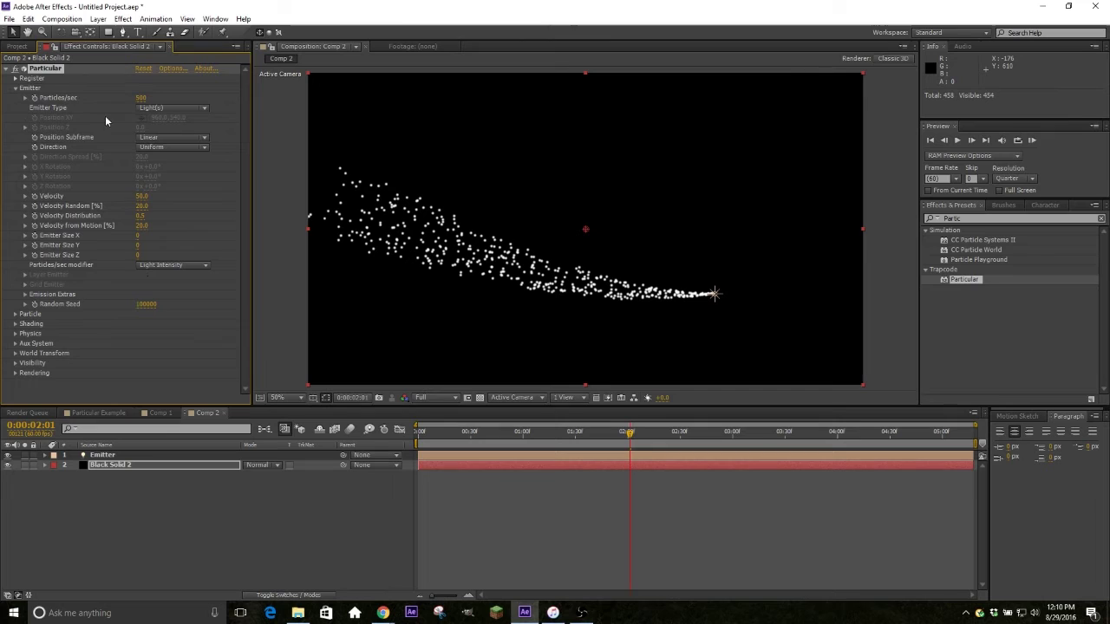
In the Particle group, set Life to 5 seconds and Size to 0.
{"action": "left_click", "coordinate": [15, 88]}
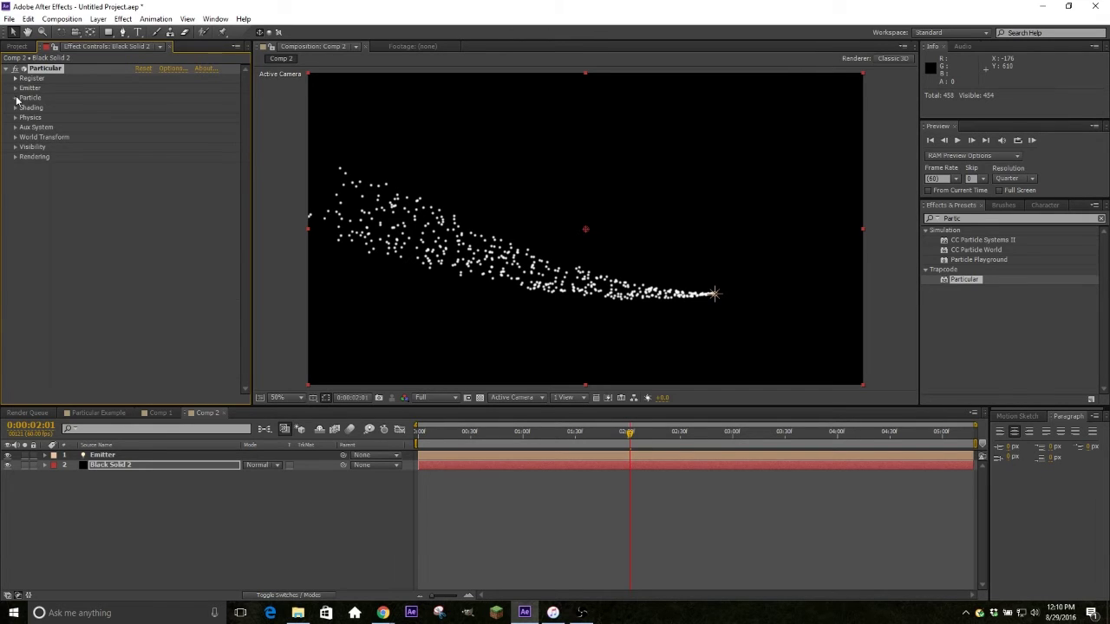
{"action": "left_click", "coordinate": [15, 98]}
{"action": "left_click", "coordinate": [142, 110]}
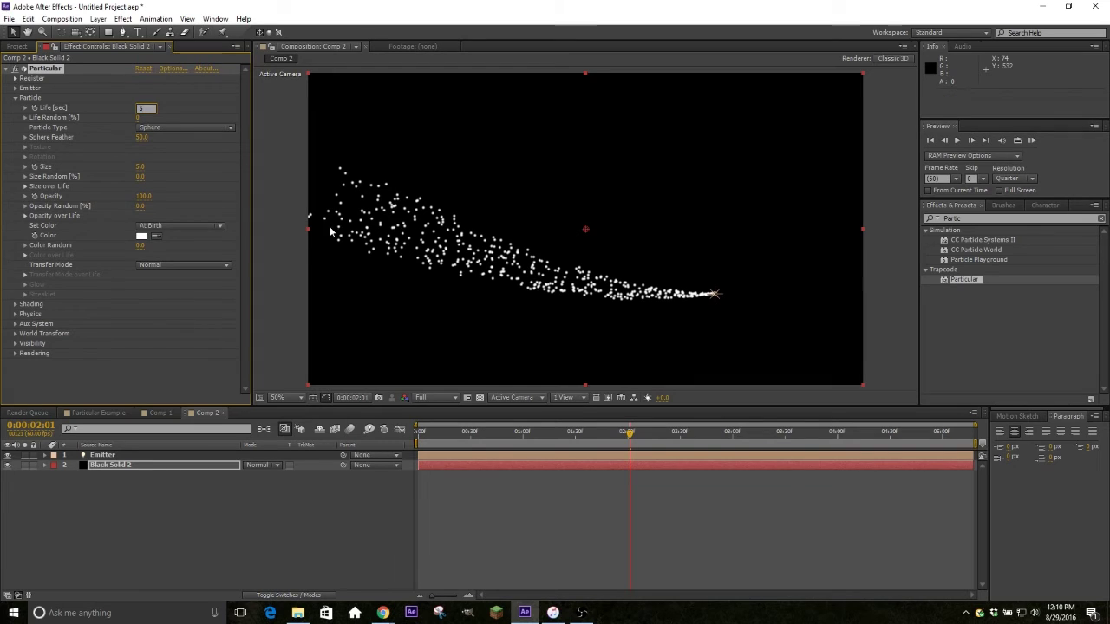
{"action": "type", "text": "5"}
{"action": "key", "text": "Return"}
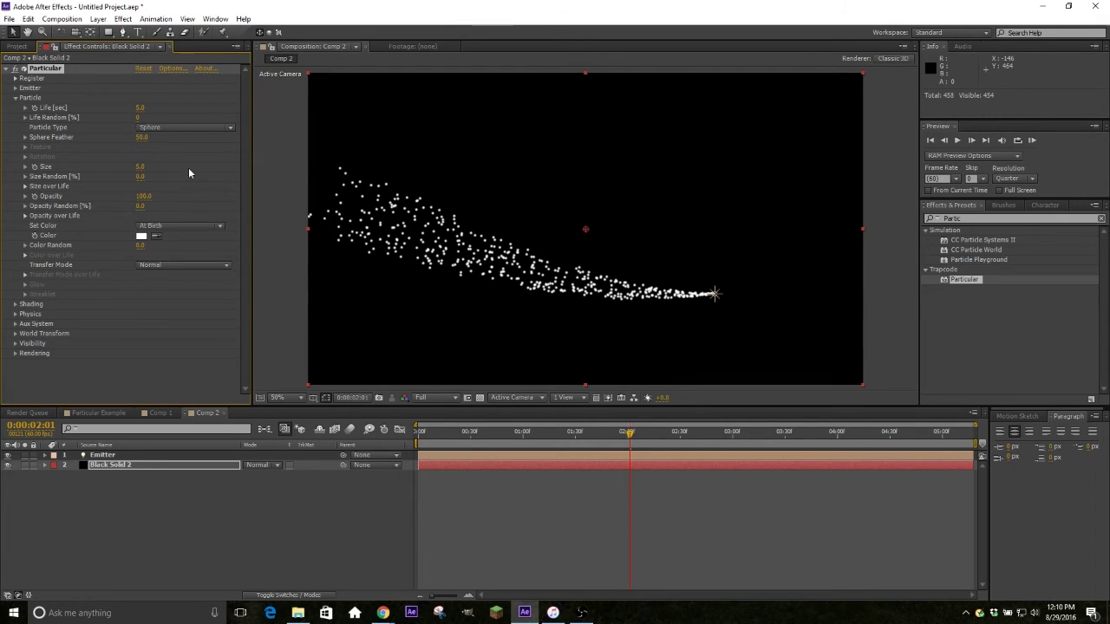
{"action": "left_click", "coordinate": [140, 169]}
{"action": "type", "text": "0"}
{"action": "key", "text": "Return"}
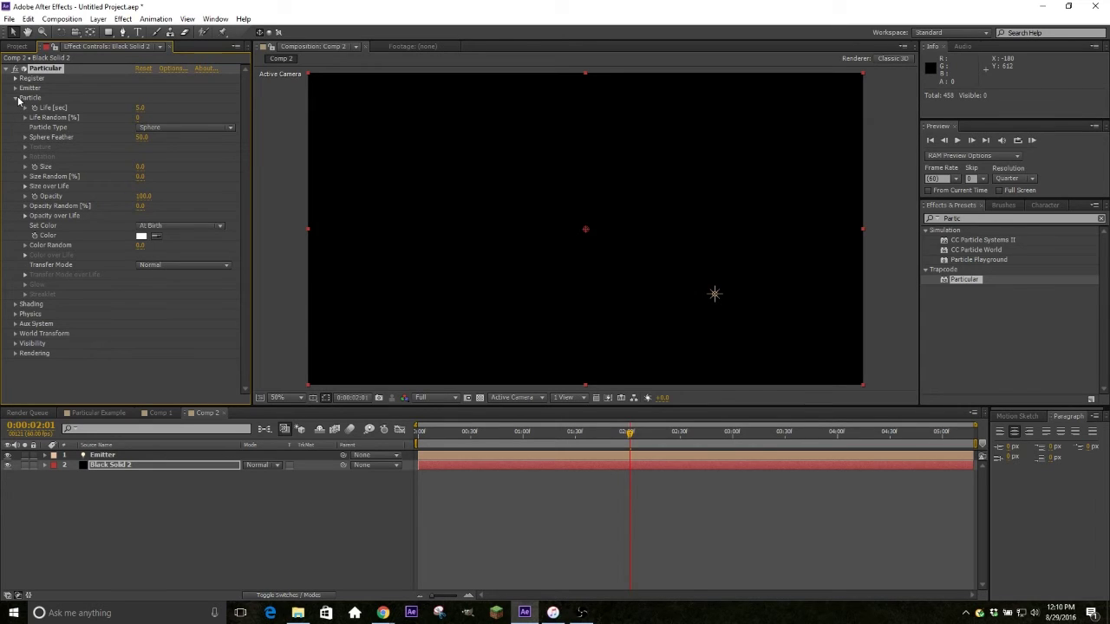
Make the particle colour blue, leave particle Size at 0, and collapse the Particle group.
{"action": "left_click", "coordinate": [140, 166]}
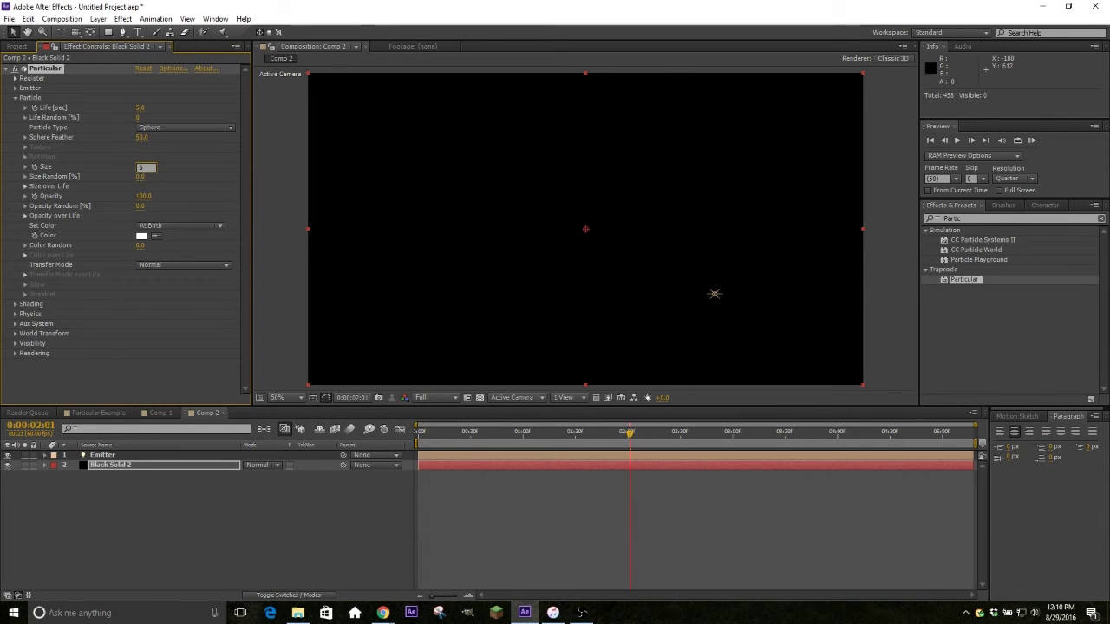
{"action": "type", "text": "5"}
{"action": "key", "text": "Return"}
{"action": "left_click", "coordinate": [143, 237]}
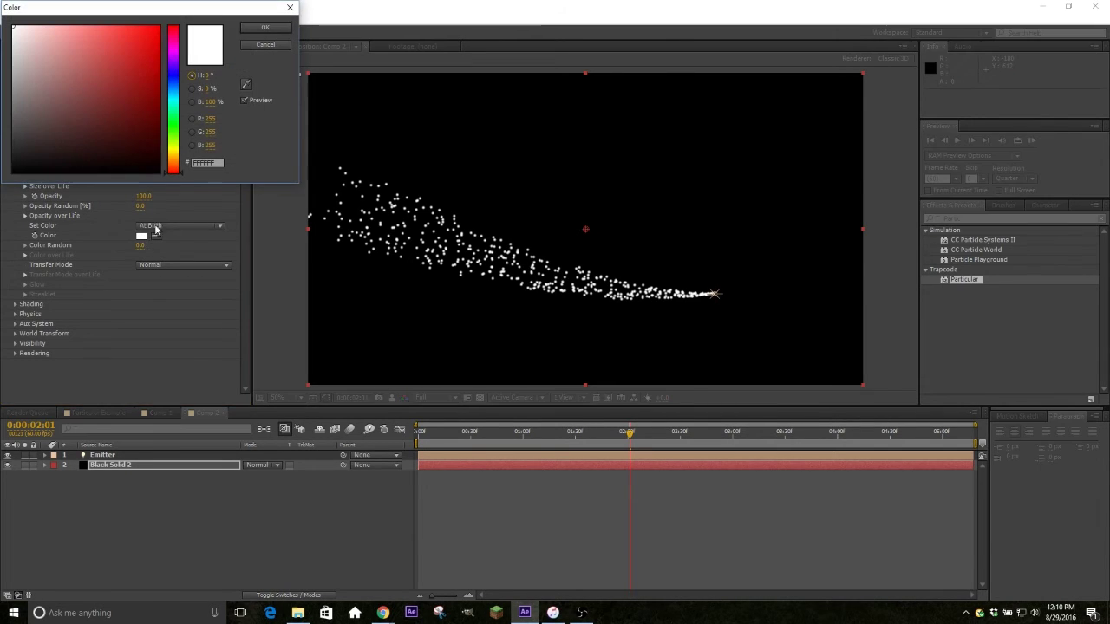
{"action": "left_click_drag", "start_coordinate": [170, 79], "coordinate": [170, 87]}
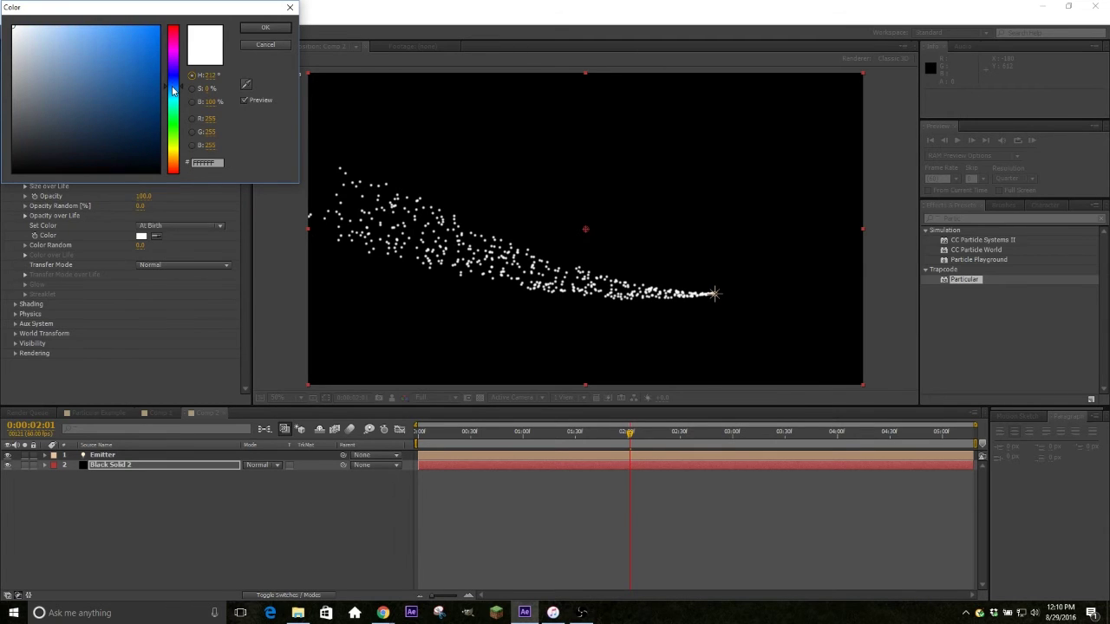
{"action": "left_click", "coordinate": [149, 26]}
{"action": "left_click", "coordinate": [265, 28]}
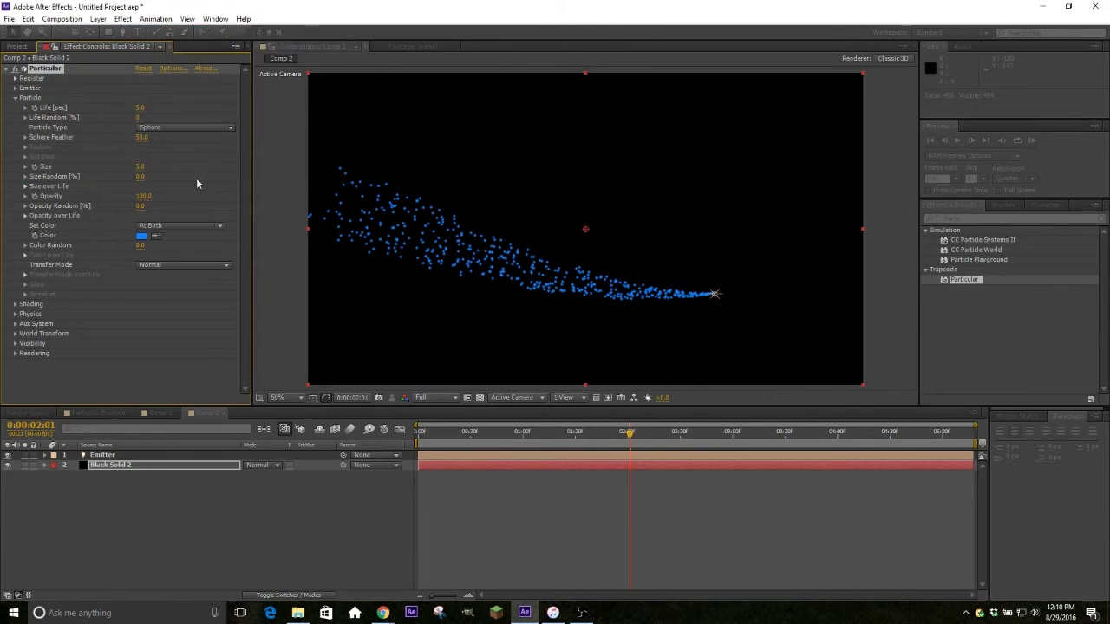
{"action": "left_click", "coordinate": [142, 167]}
{"action": "type", "text": "0"}
{"action": "key", "text": "Return"}
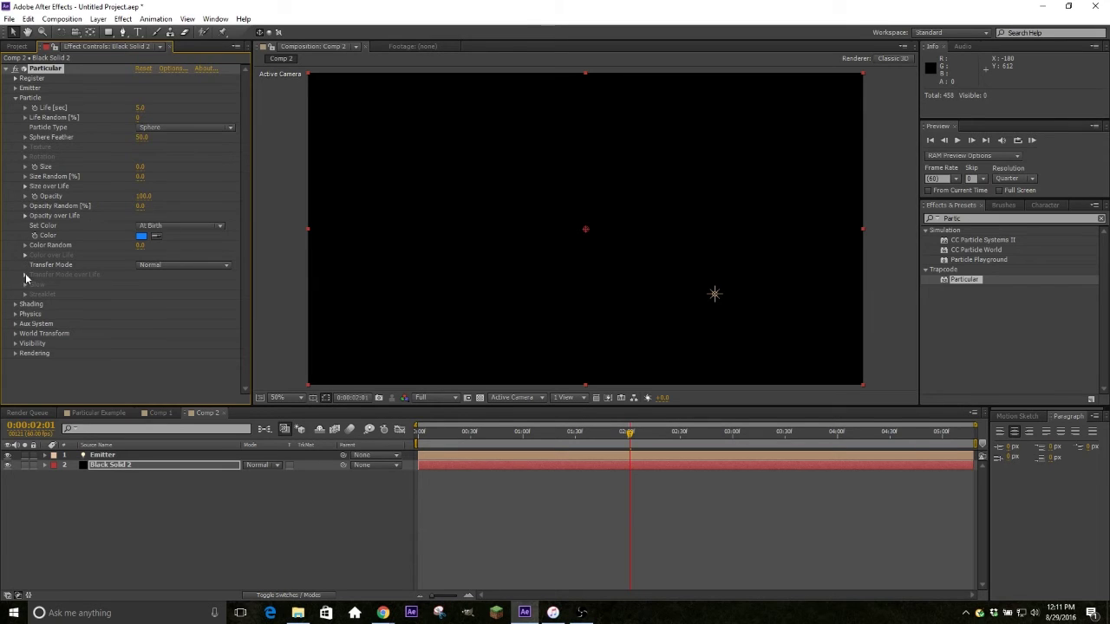
{"action": "left_click", "coordinate": [16, 98]}
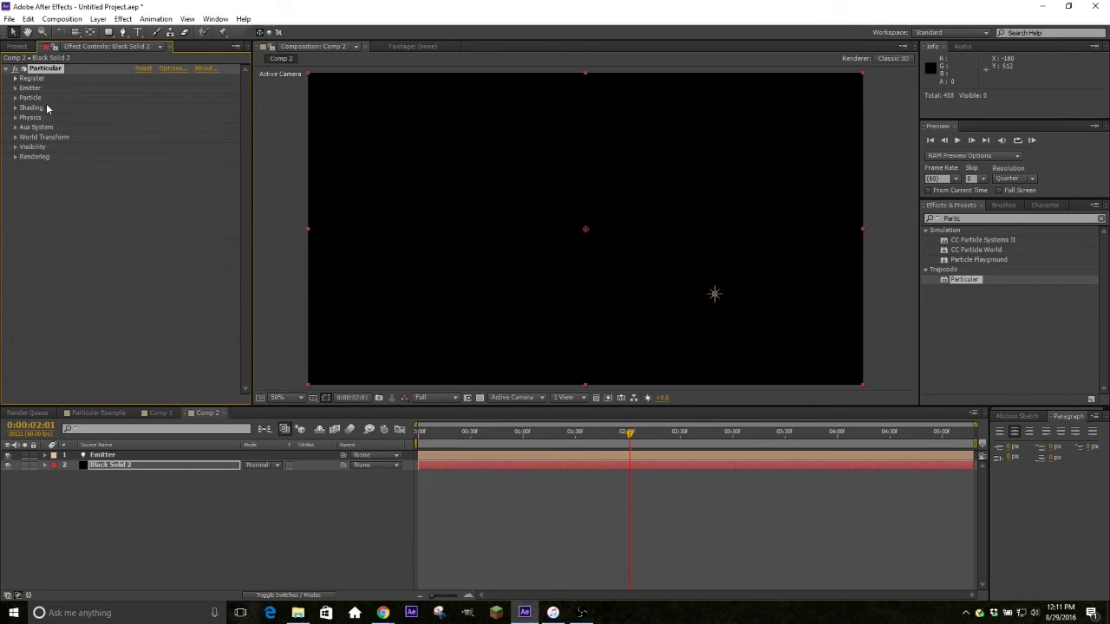
Set Aux System Emit to Continuously with 500 particles/sec.
{"action": "left_click", "coordinate": [15, 127]}
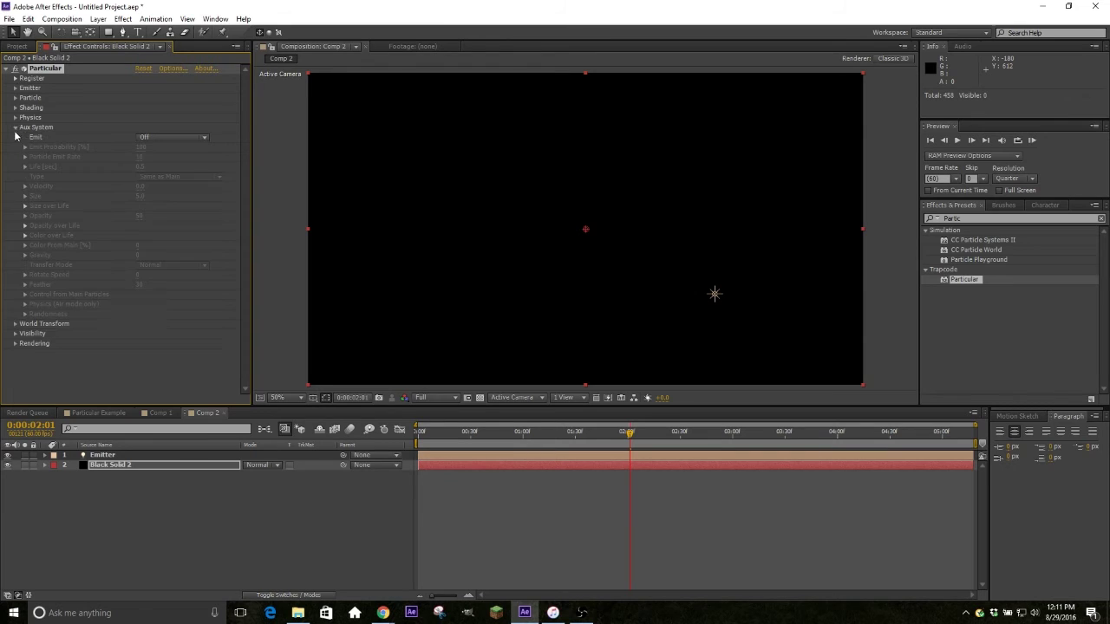
{"action": "left_click", "coordinate": [144, 137]}
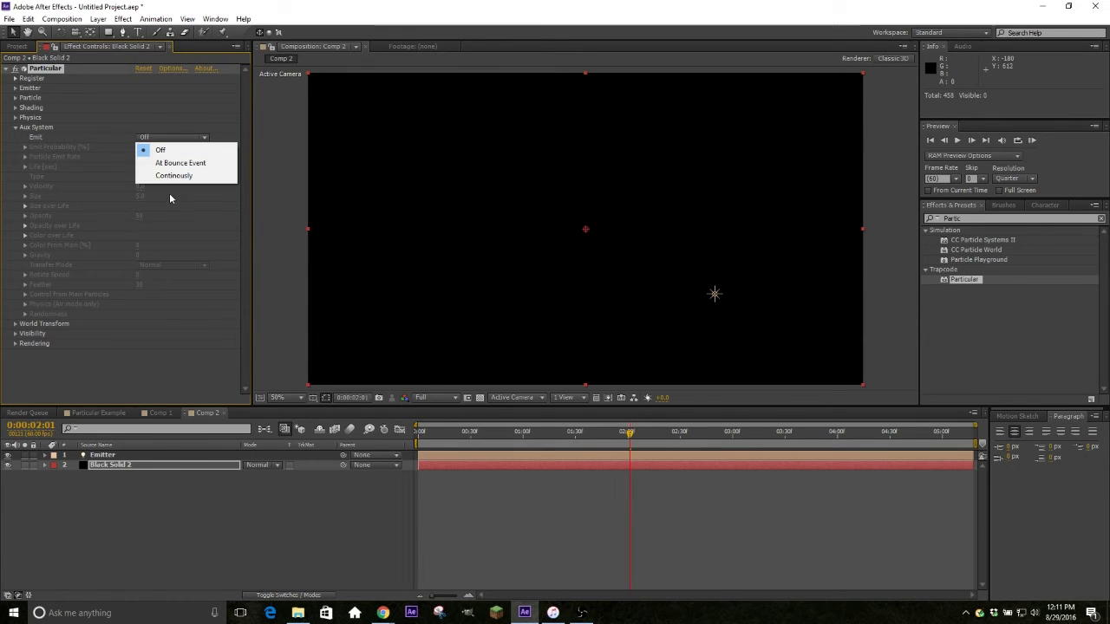
{"action": "left_click", "coordinate": [193, 309]}
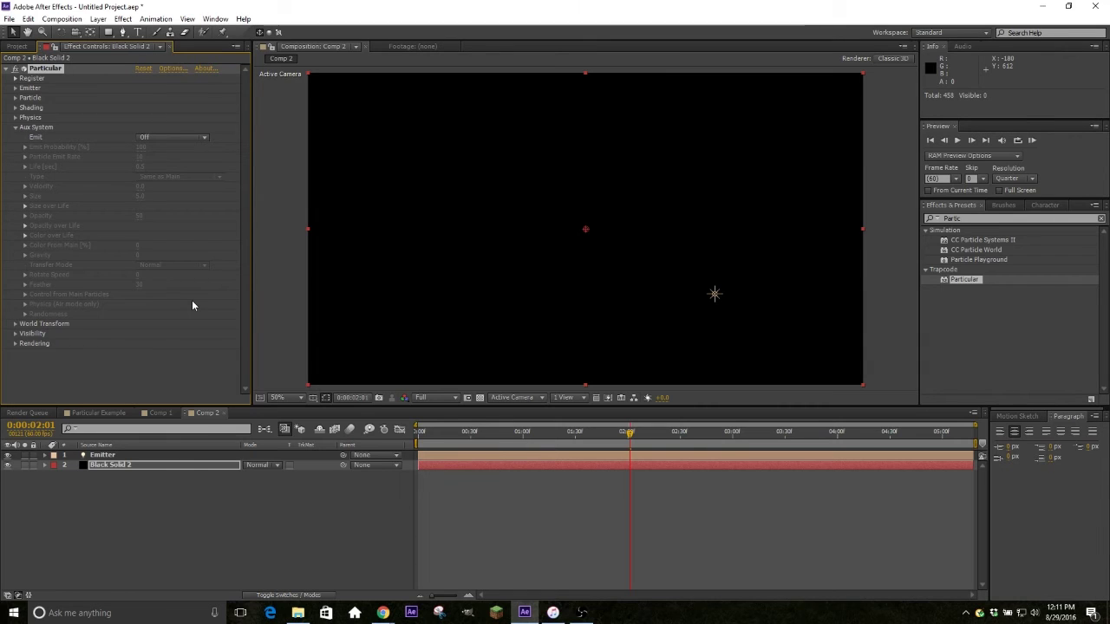
{"action": "left_click", "coordinate": [195, 138]}
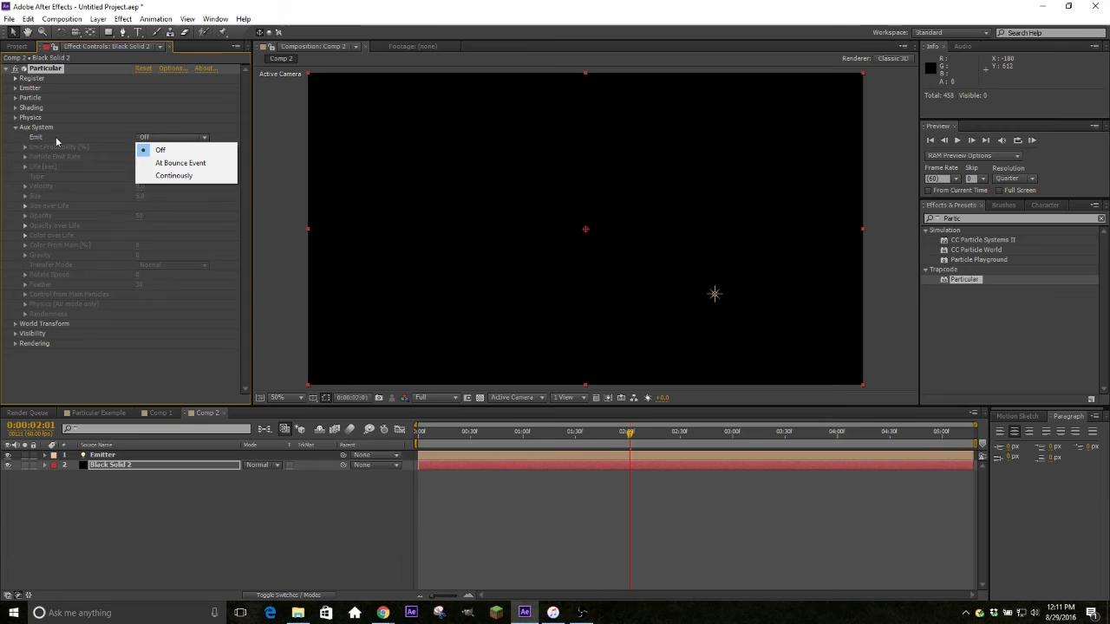
{"action": "left_click", "coordinate": [187, 176]}
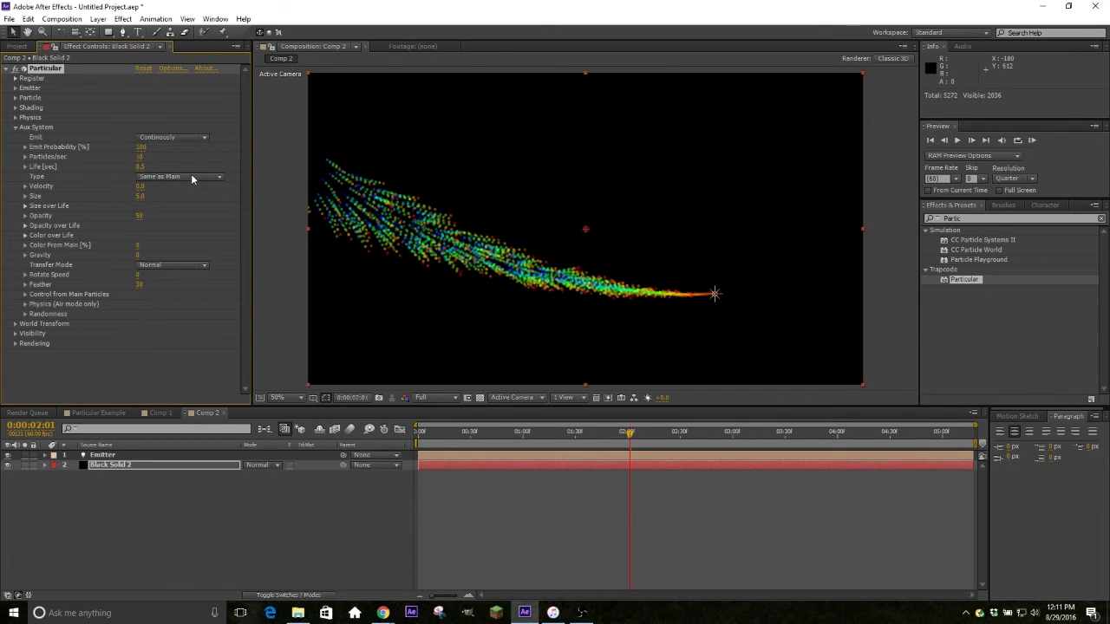
{"action": "left_click", "coordinate": [141, 157]}
{"action": "key", "text": "Return"}
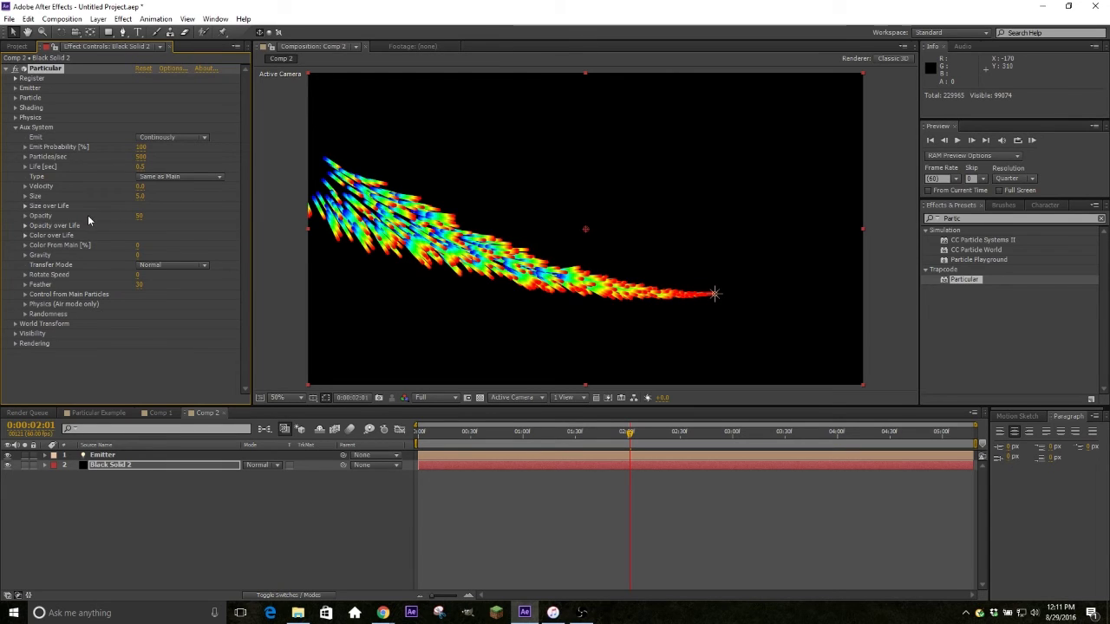
Set Aux Color From Main to 100% and aux Life to 5 seconds, then collapse Aux System.
{"action": "left_click", "coordinate": [25, 235]}
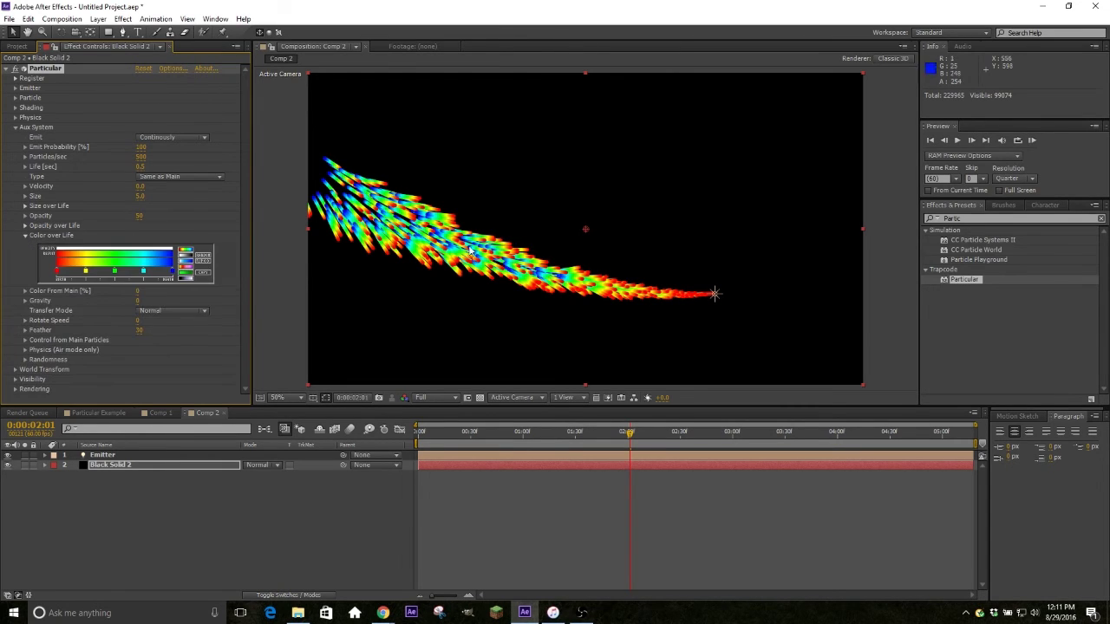
{"action": "left_click", "coordinate": [25, 235]}
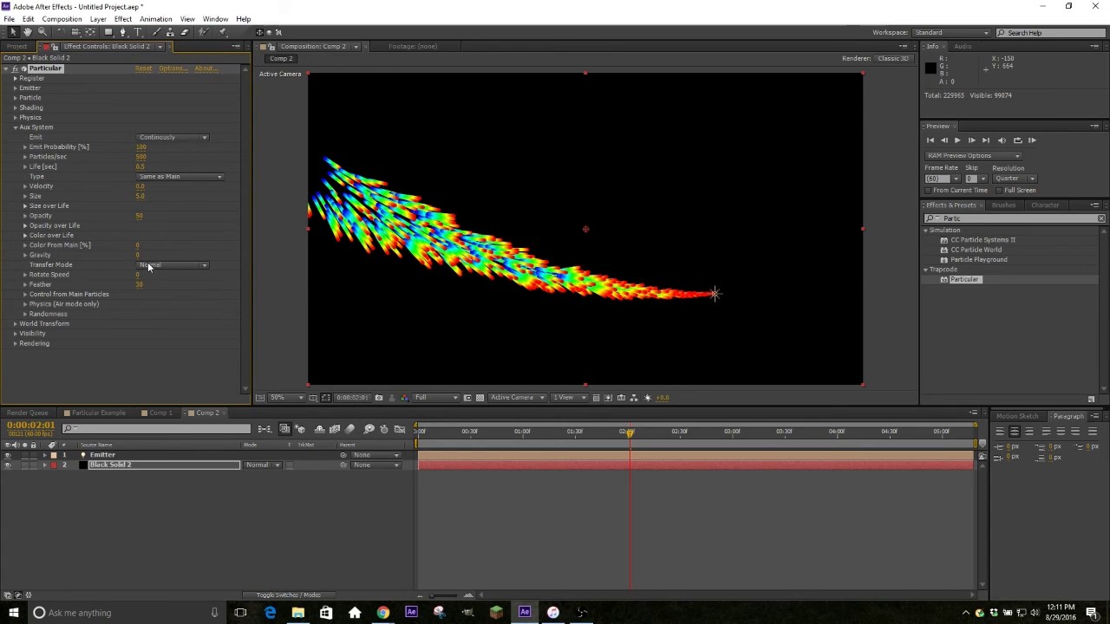
{"action": "left_click", "coordinate": [136, 247]}
{"action": "type", "text": "1"}
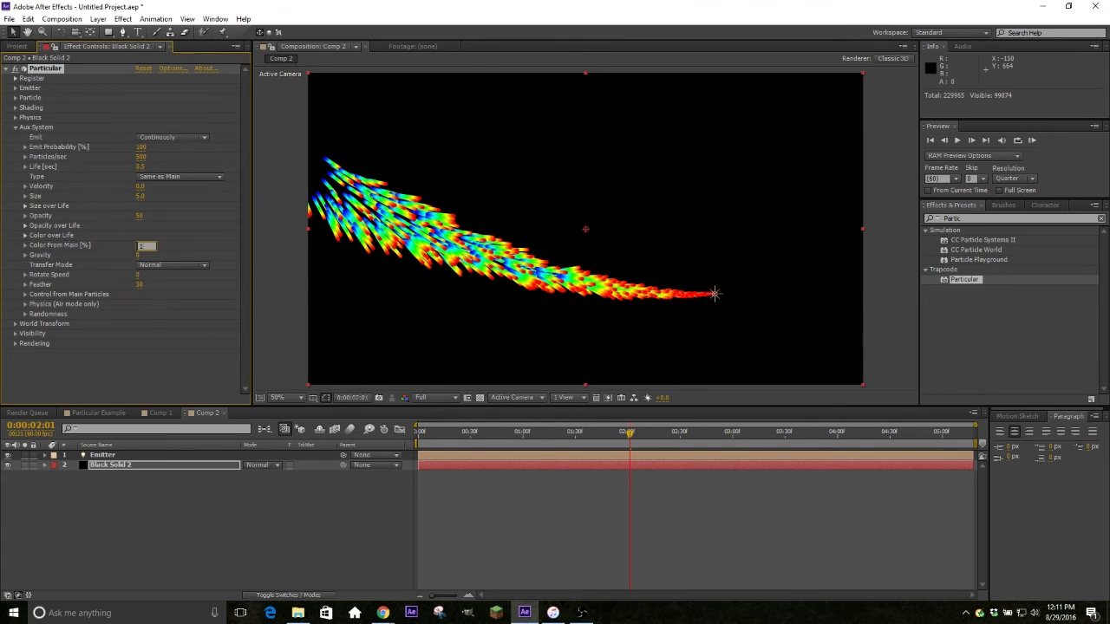
{"action": "type", "text": "00"}
{"action": "key", "text": "Return"}
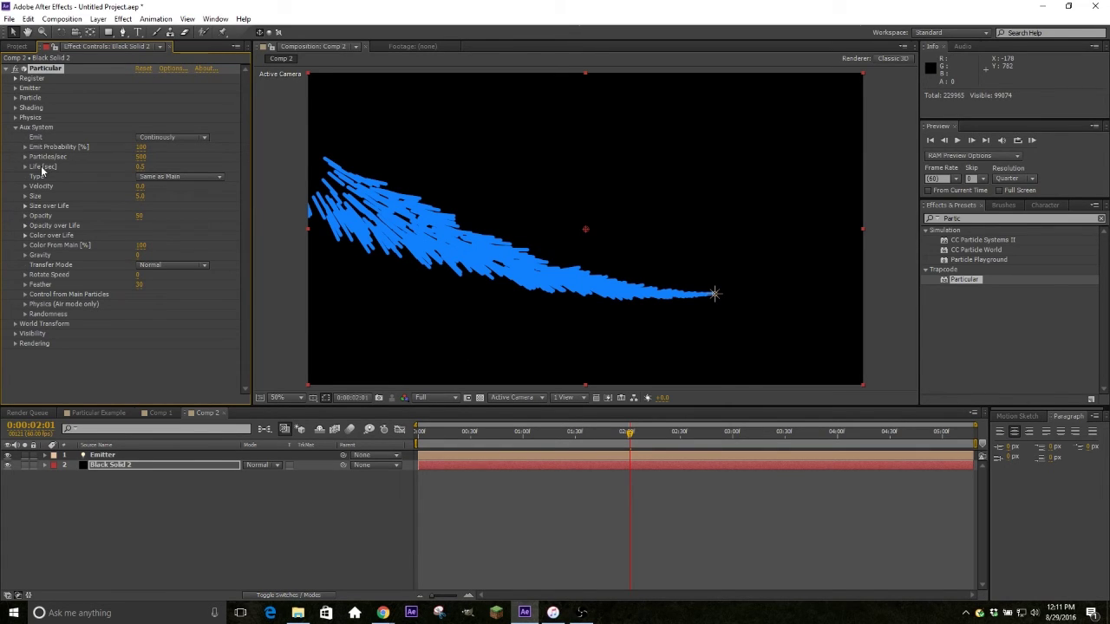
{"action": "left_click", "coordinate": [143, 169]}
{"action": "type", "text": "5"}
{"action": "key", "text": "Return"}
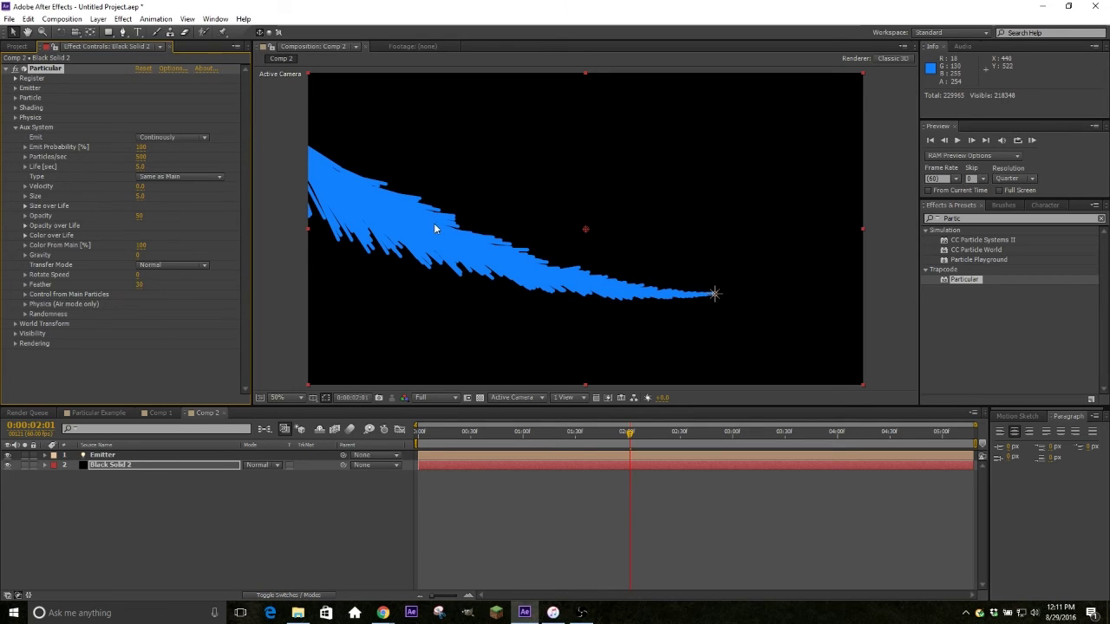
{"action": "left_click", "coordinate": [14, 128]}
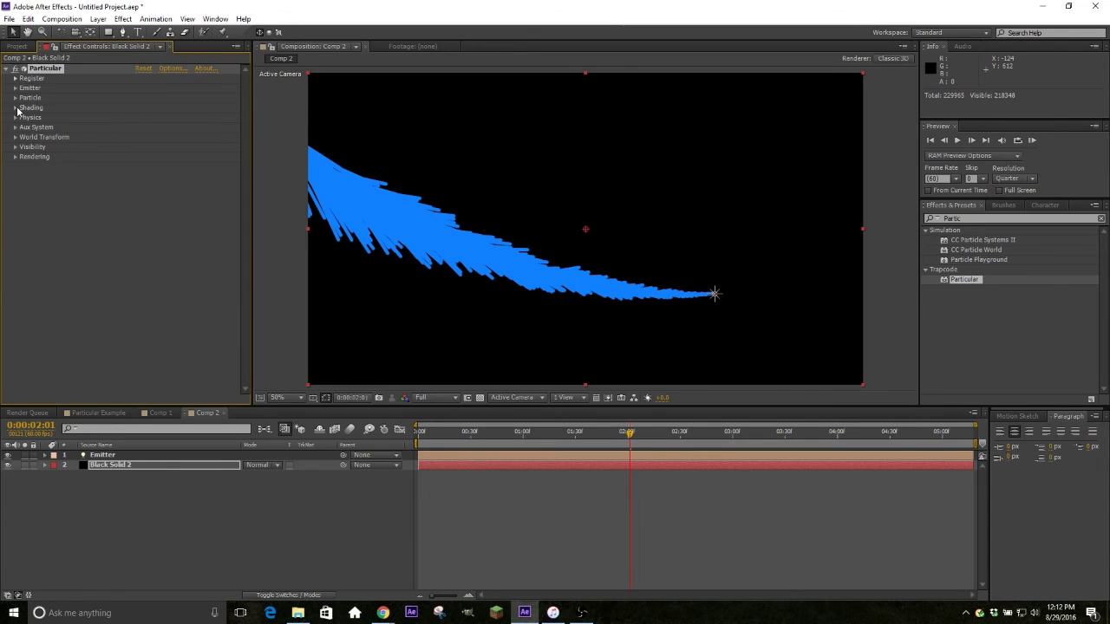
In Shading, turn Shadowlet for Aux On.
{"action": "left_click", "coordinate": [16, 108]}
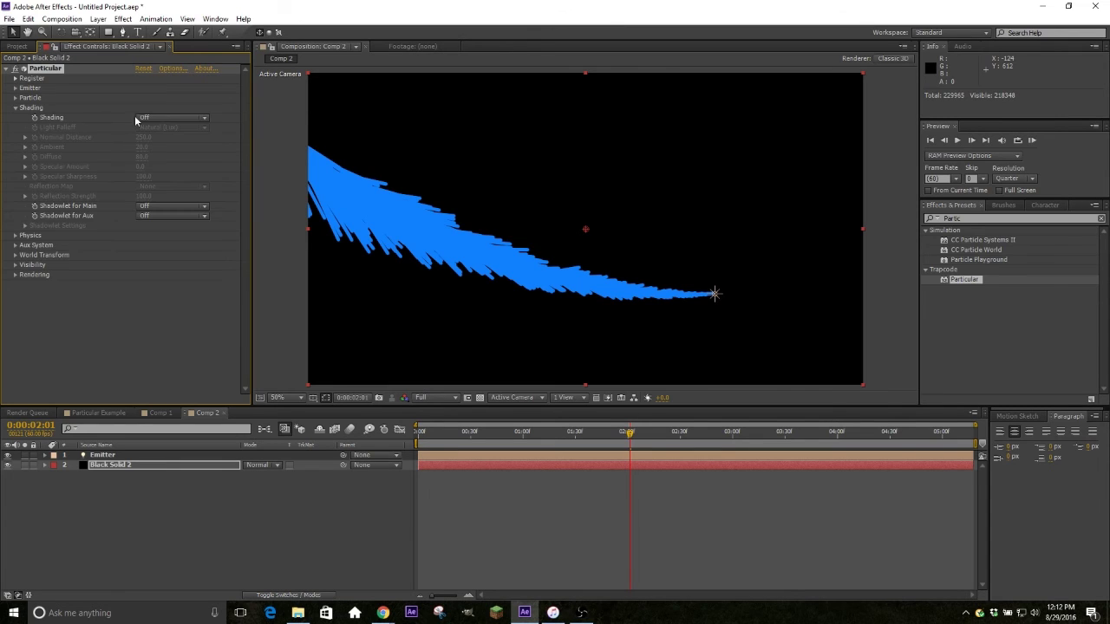
{"action": "left_click", "coordinate": [157, 216]}
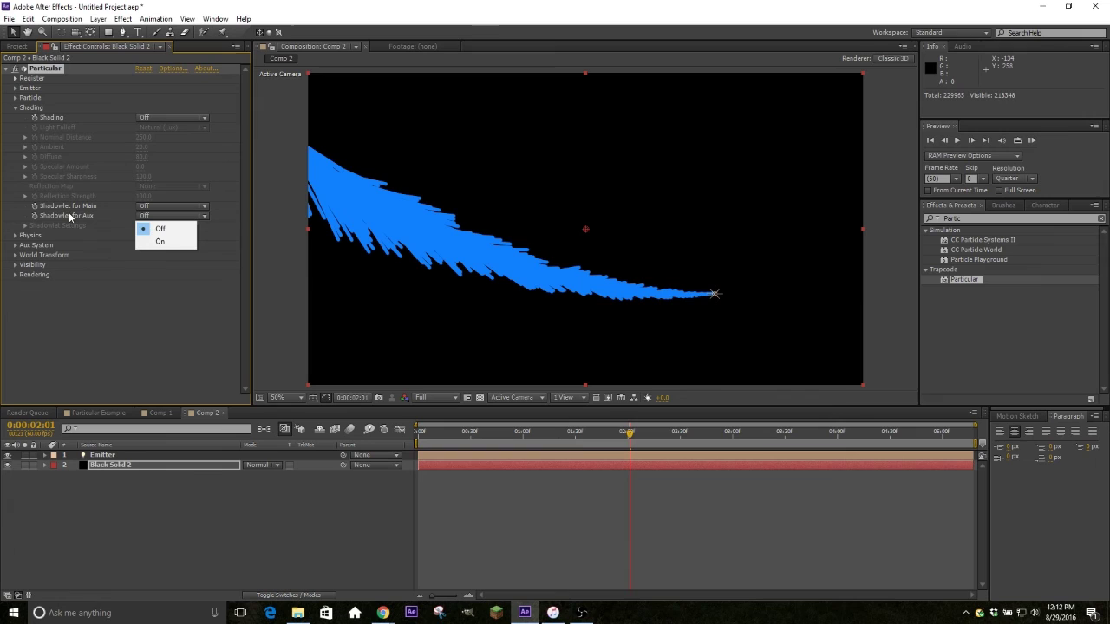
{"action": "left_click", "coordinate": [160, 241]}
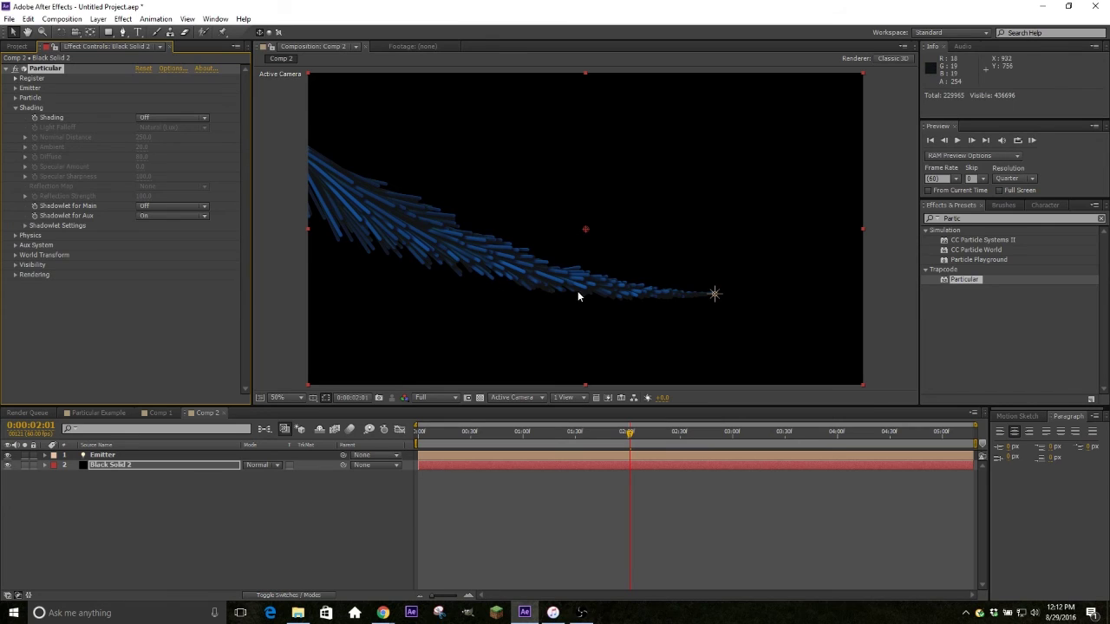
Lower the Shadowlet Settings opacity for darker shading on the feather strands.
{"action": "left_click", "coordinate": [25, 225]}
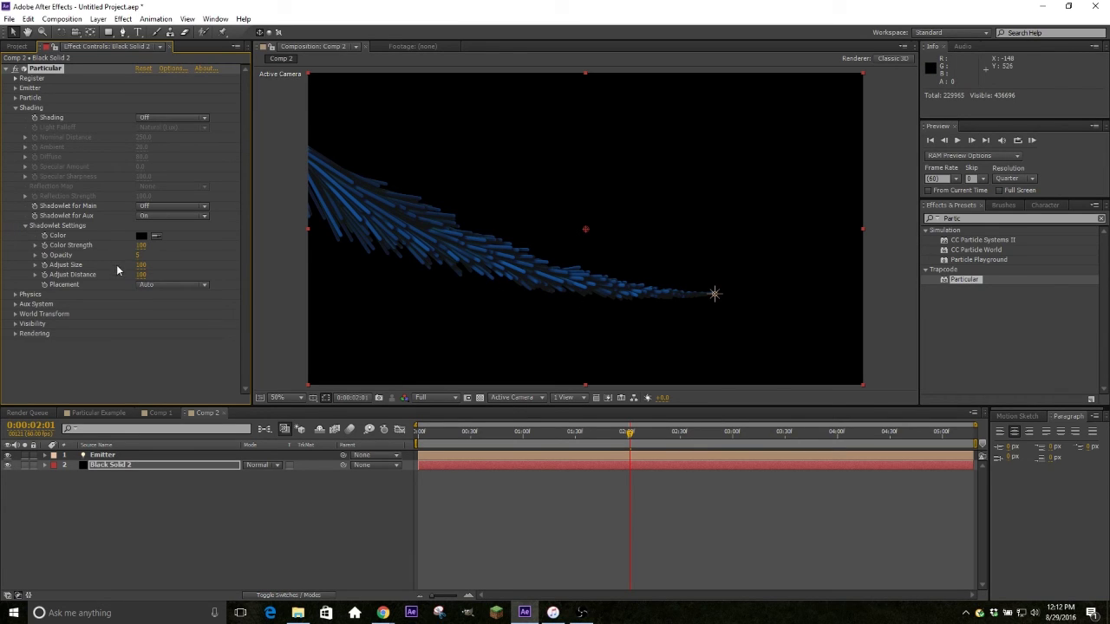
{"action": "left_click", "coordinate": [137, 255]}
{"action": "key", "text": "Return"}
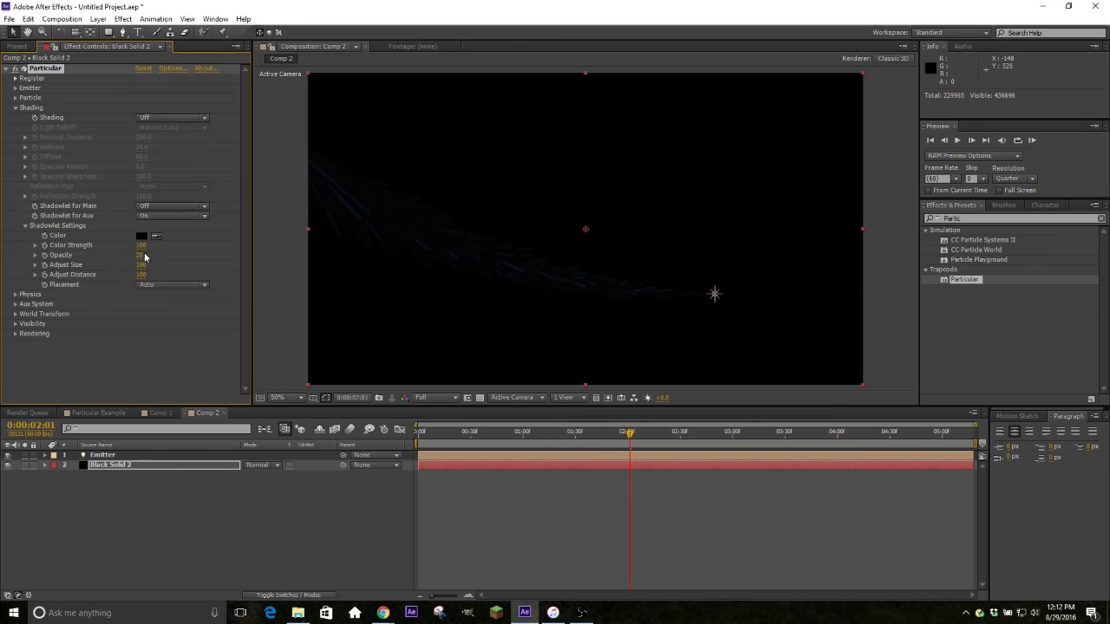
{"action": "left_click", "coordinate": [139, 255]}
{"action": "key", "text": "Return"}
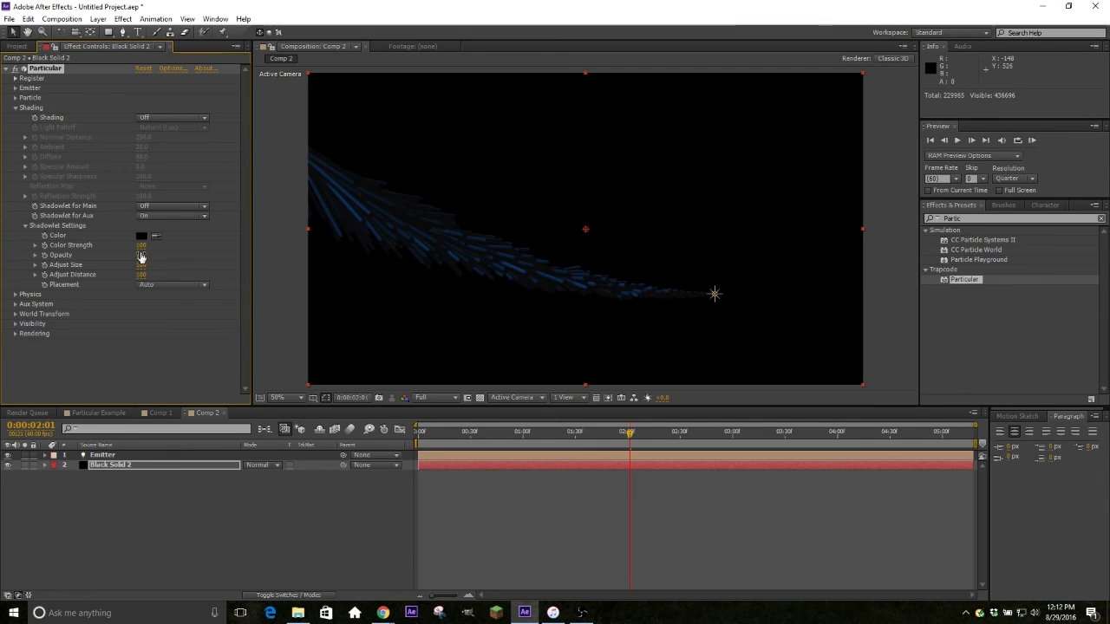
{"action": "left_click", "coordinate": [140, 255]}
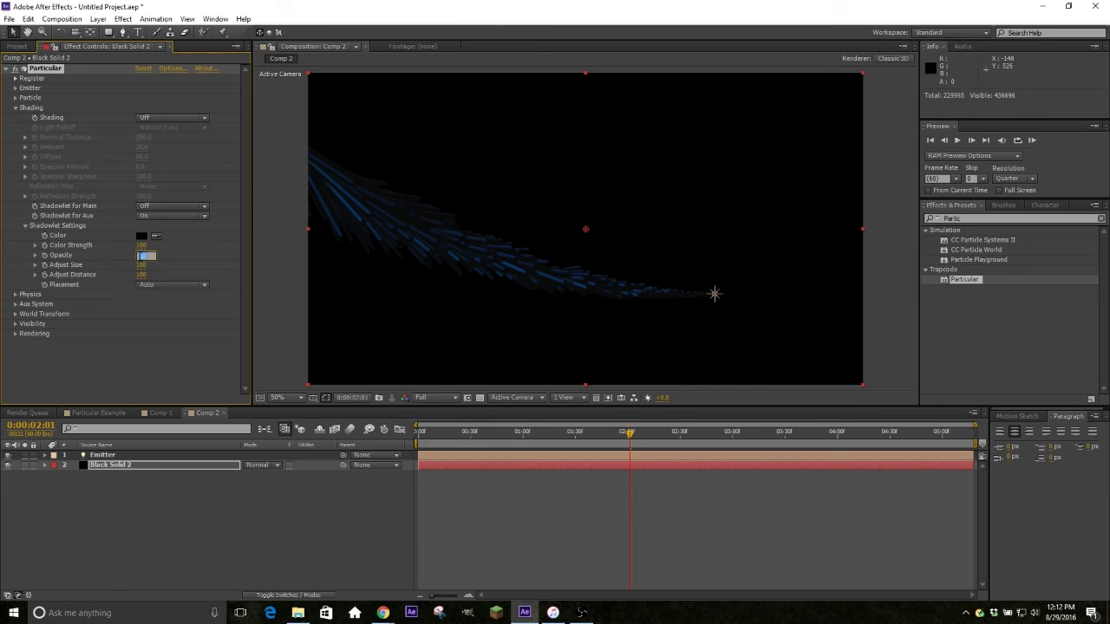
{"action": "key", "text": "Return"}
End the work area at 0:00:02:02 on the Emitter's last keyframe and run a RAM Preview.
{"action": "left_click", "coordinate": [590, 457]}
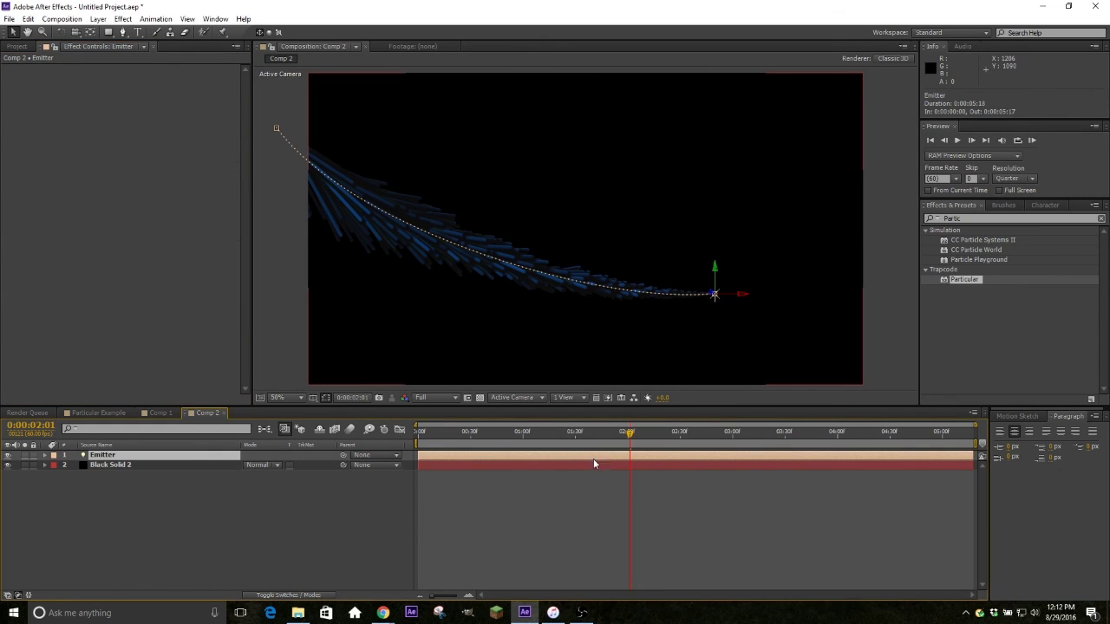
{"action": "key", "text": "p"}
{"action": "left_click", "coordinate": [643, 520]}
{"action": "left_click_drag", "start_coordinate": [632, 441], "coordinate": [522, 440]}
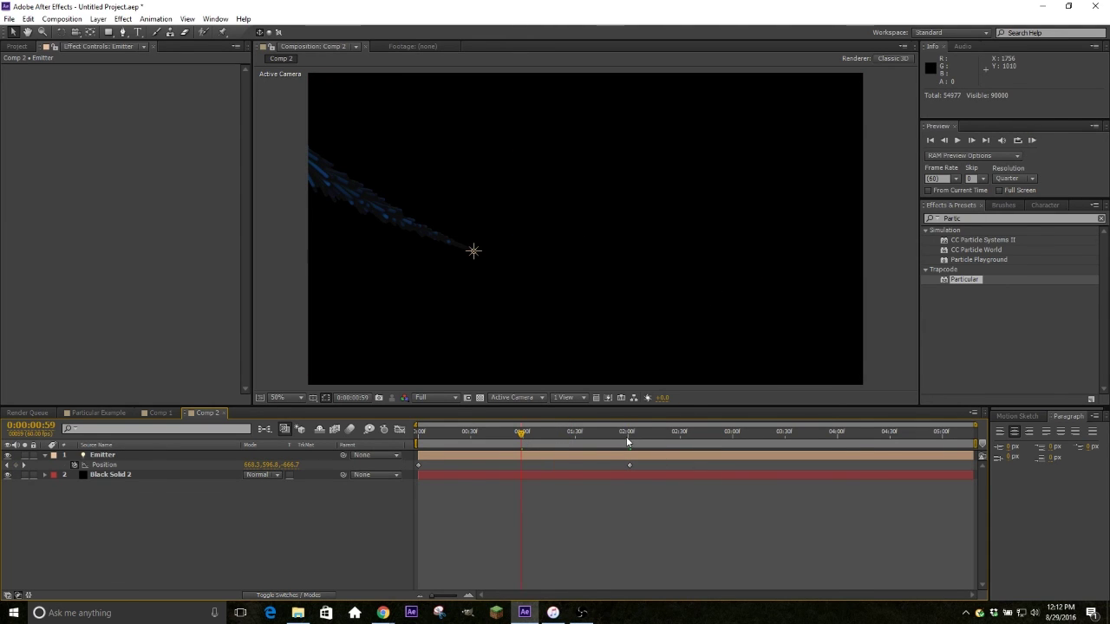
{"action": "left_click_drag", "start_coordinate": [627, 442], "coordinate": [631, 440]}
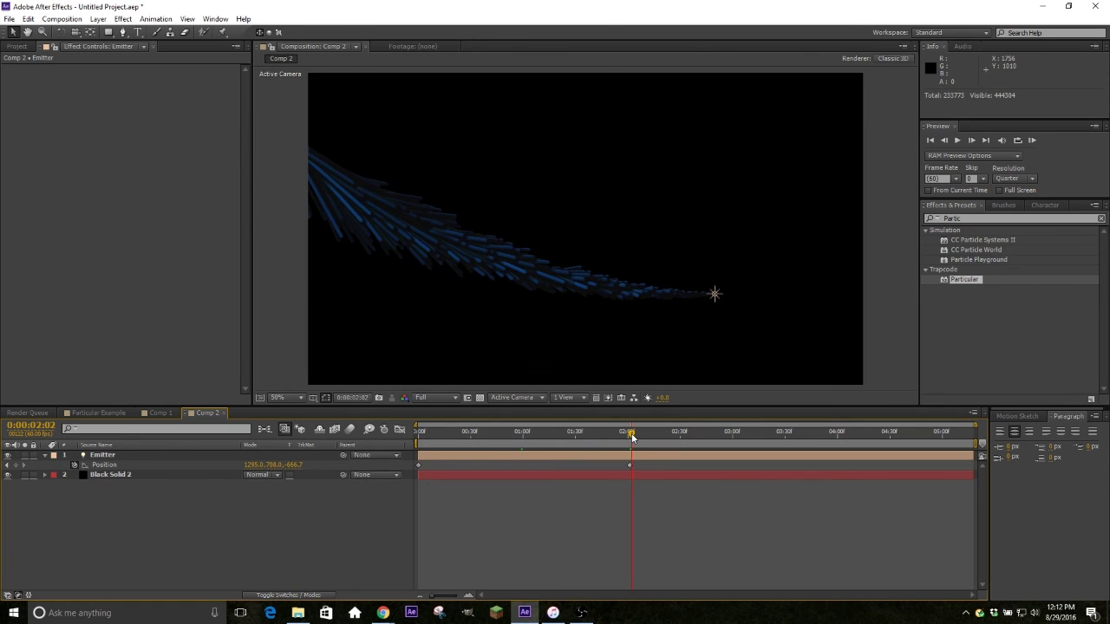
{"action": "key", "text": "n"}
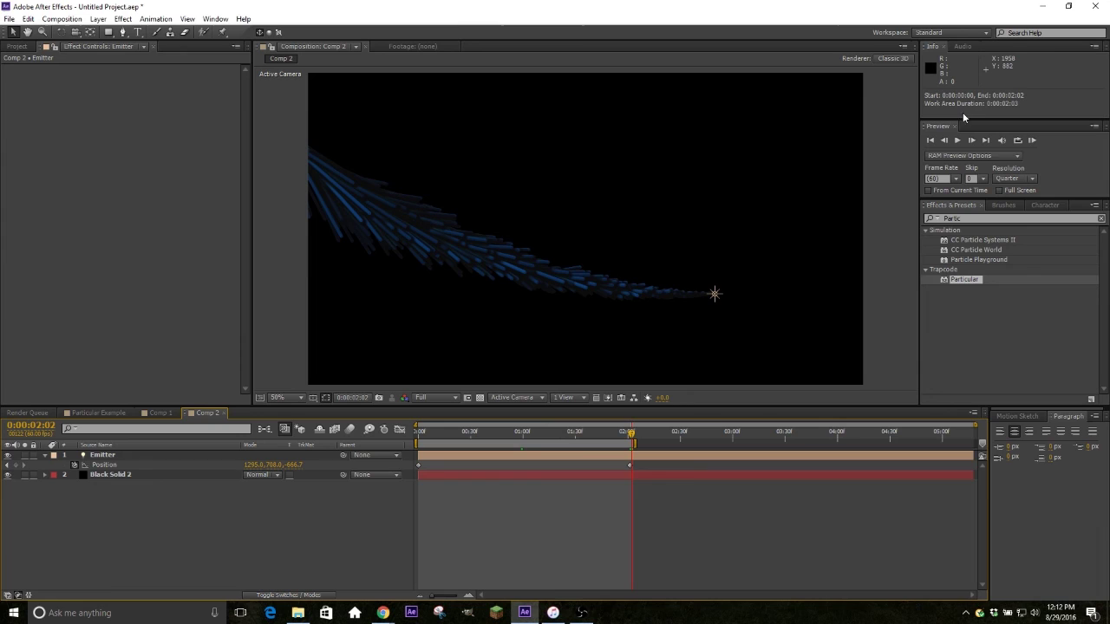
{"action": "left_click", "coordinate": [1037, 141]}
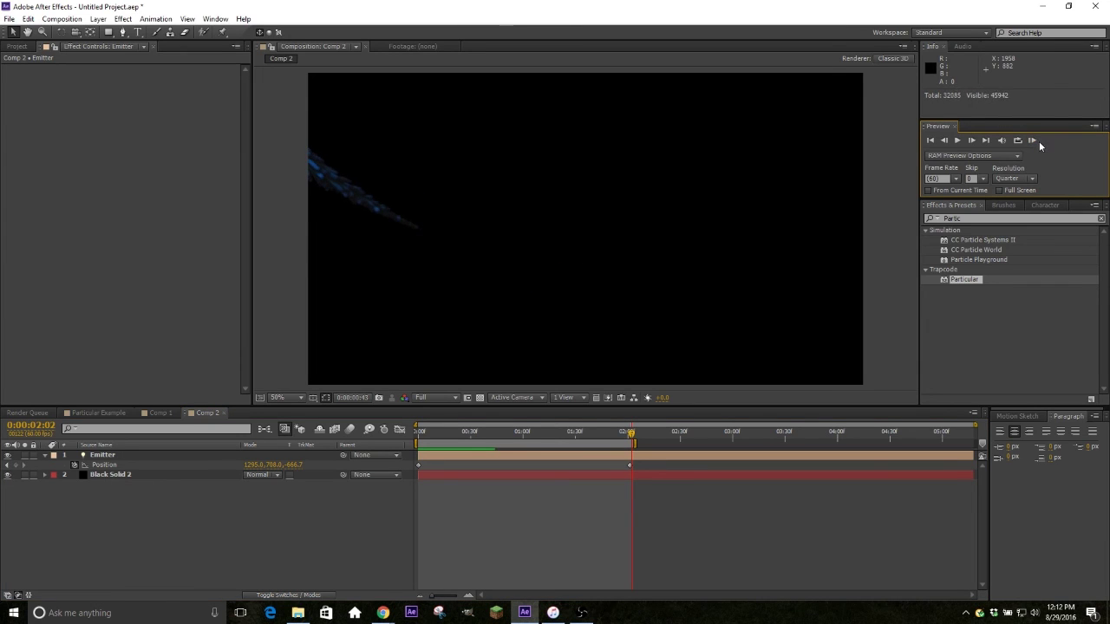